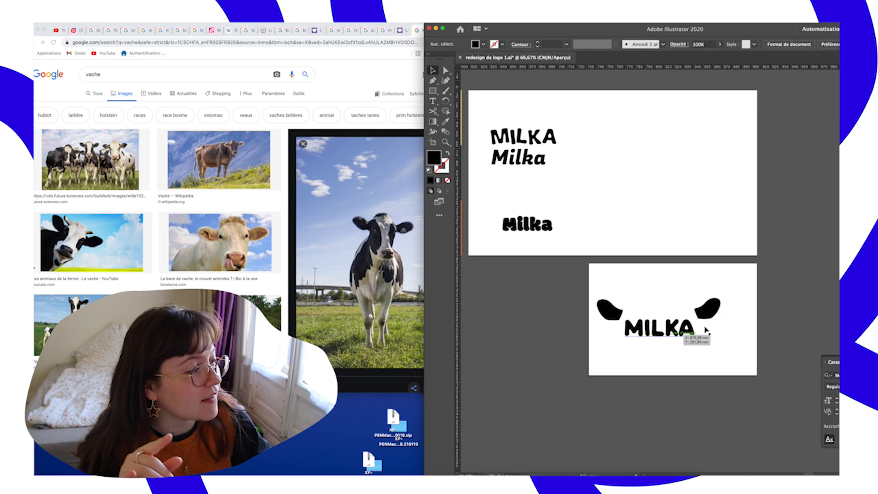
- Park the bold Milka text near the upper artboard's lower edge and raise the ears and MILKA wordmark together on the lower artboard
drag(625, 303, 557, 245)
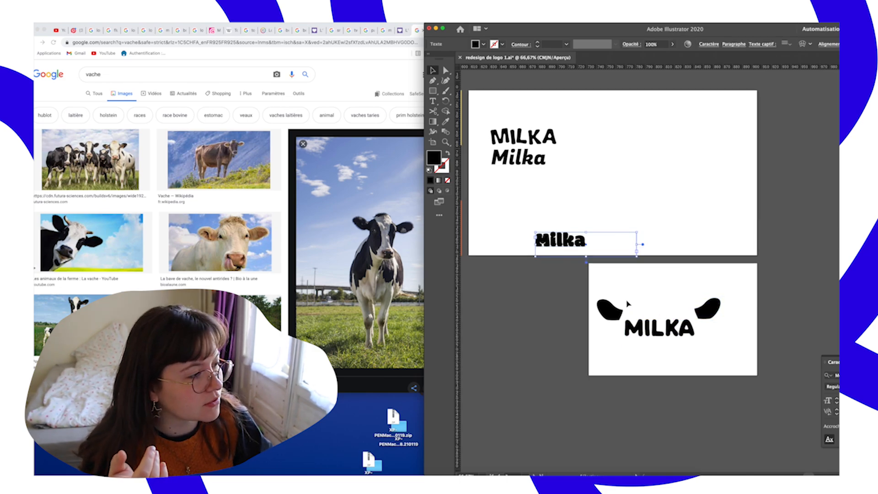
drag(684, 337, 685, 315)
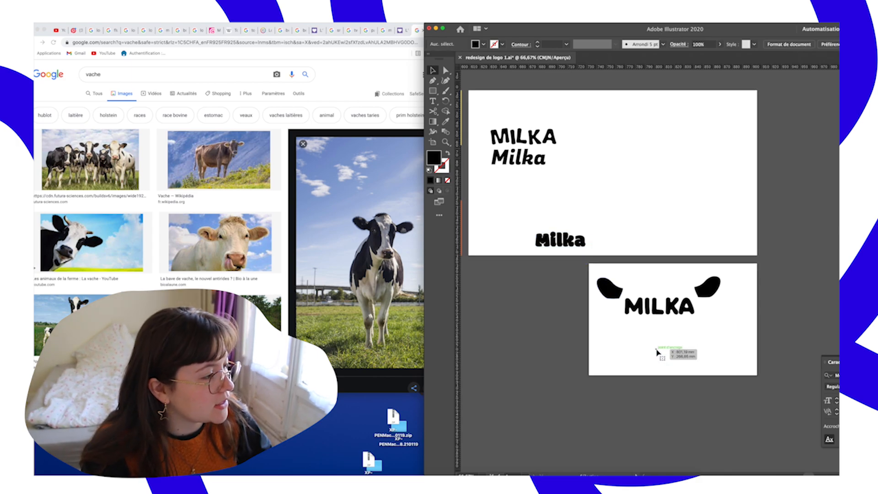
click(653, 310)
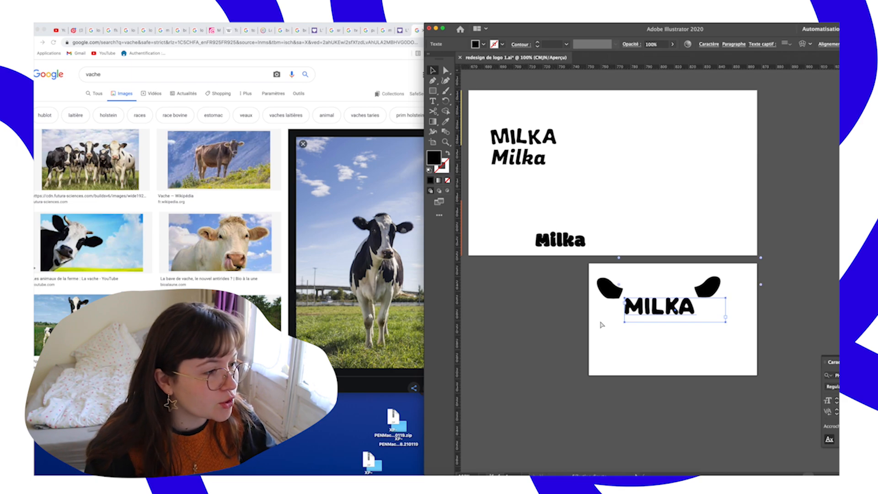
key(super+1)
key(super+equal)
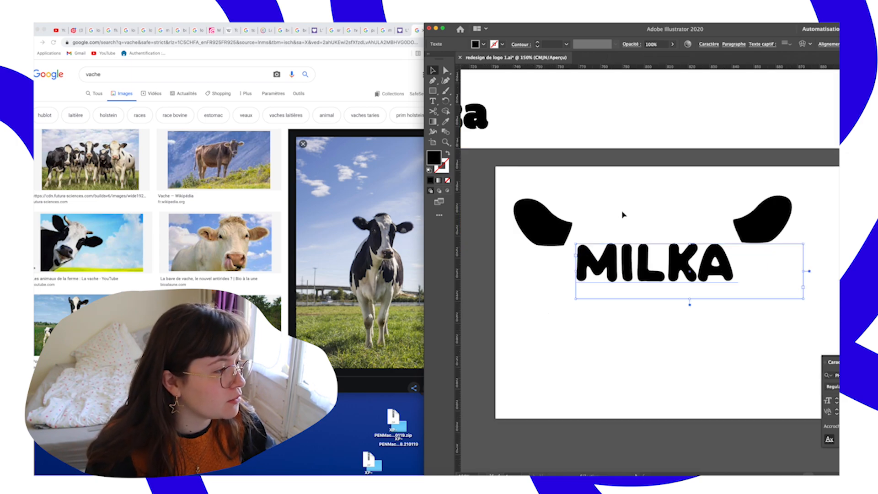
scroll(622, 215, right, 1)
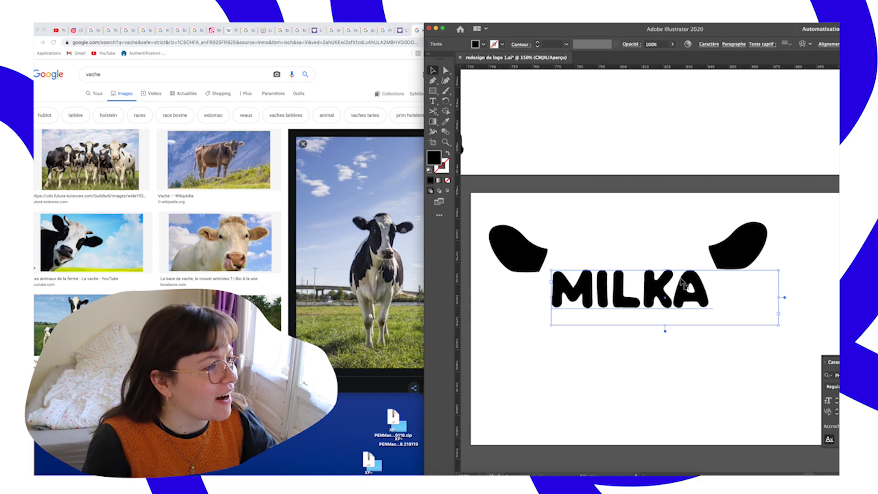
click(664, 359)
- Switch to the browser and search Google Images for "cloche vache"
drag(115, 74, 43, 79)
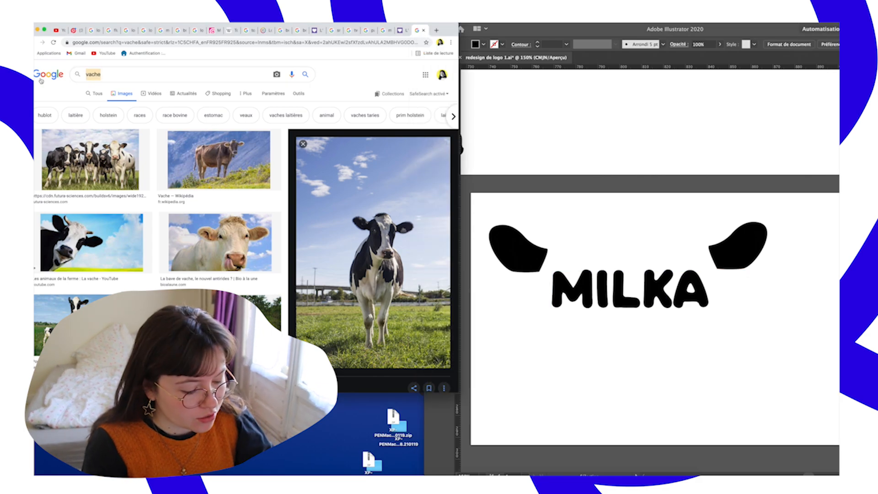
text(cloche)
key(Return)
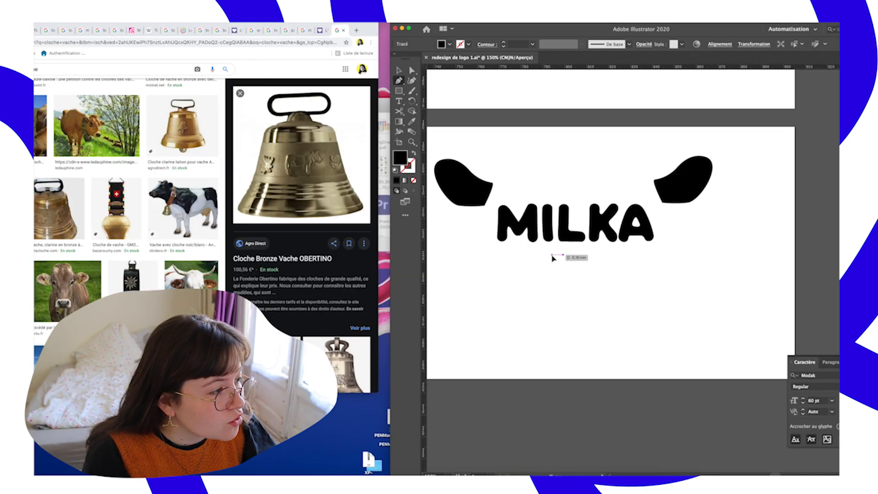
- In Illustrator, draw the left half of a bell silhouette beneath the MILKA wordmark with the Pen tool
click(552, 257)
click(541, 294)
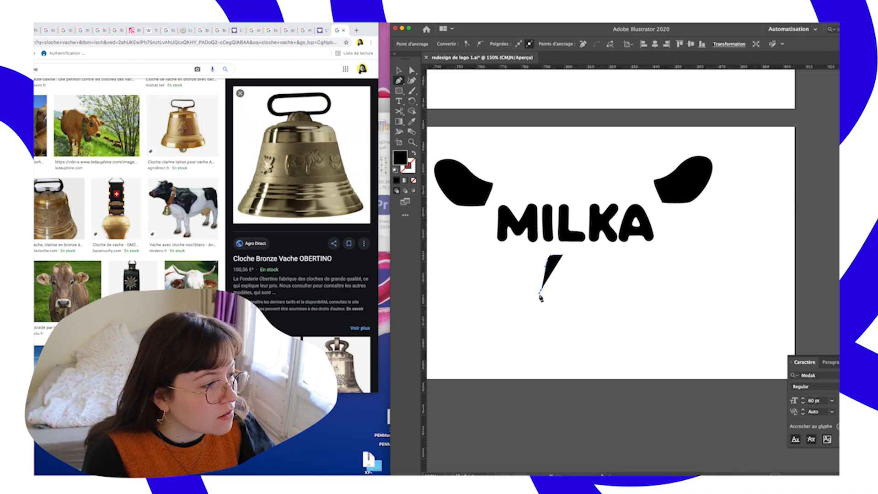
click(536, 304)
click(565, 306)
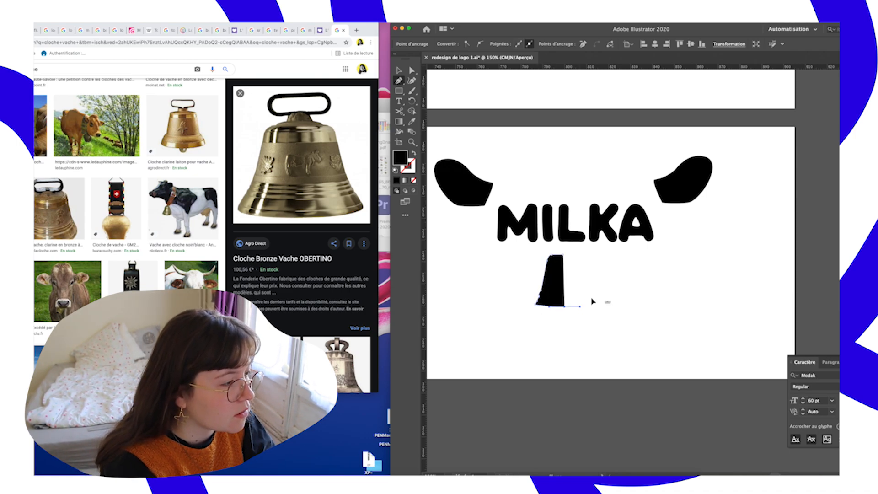
- Duplicate the half bell, reflect the copy and set it against the original to form a full bell
key(v)
key(super+c)
key(super+v)
right_click(647, 288)
mouse_move(710, 406)
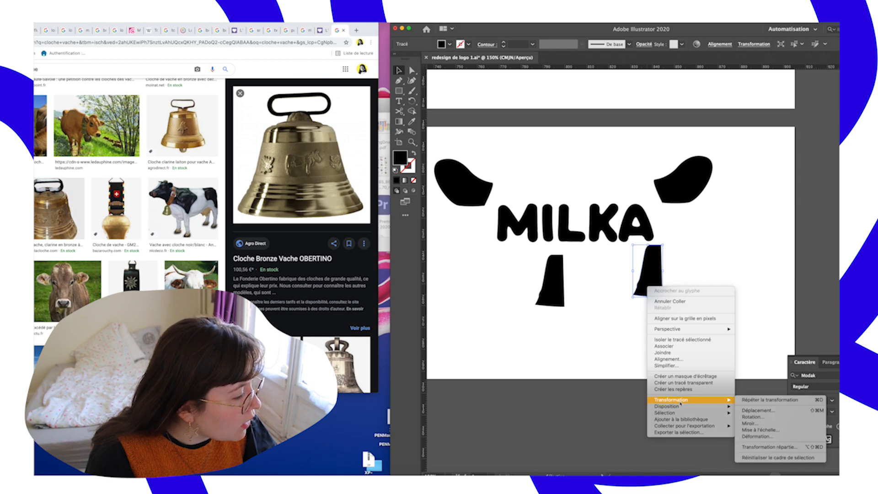
click(759, 421)
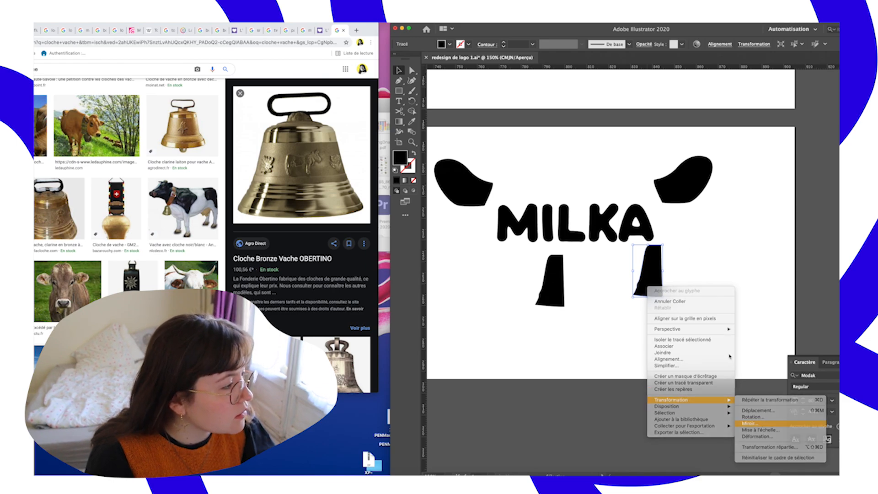
key(Return)
drag(654, 281, 585, 292)
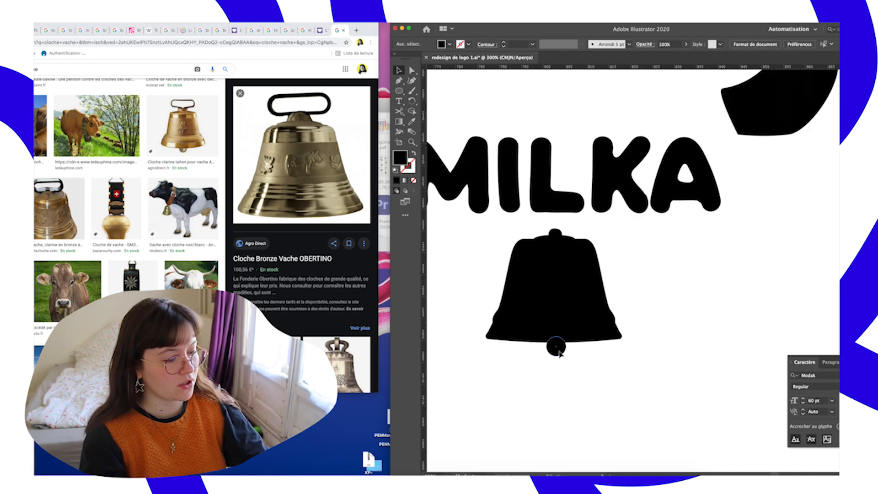
- Reposition the small clapper circle so it overlaps the bell's base and sticks out beneath it
drag(559, 353, 560, 354)
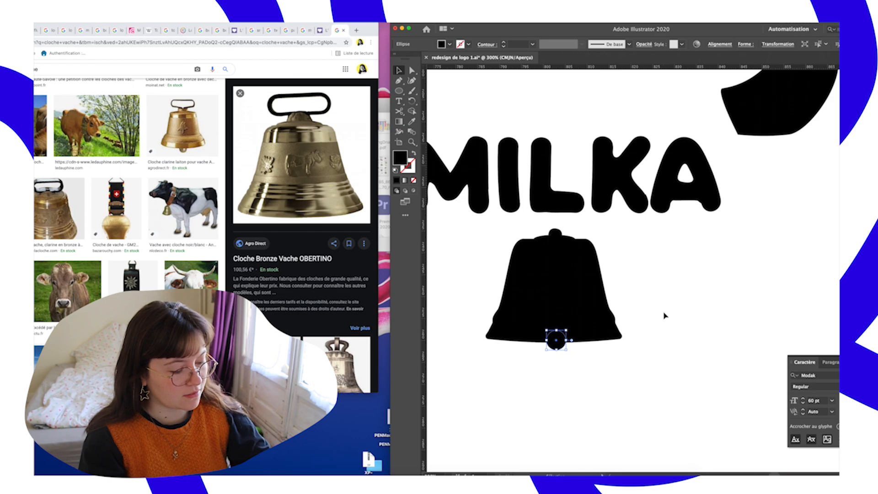
click(665, 316)
key(super+minus)
key(super+minus)
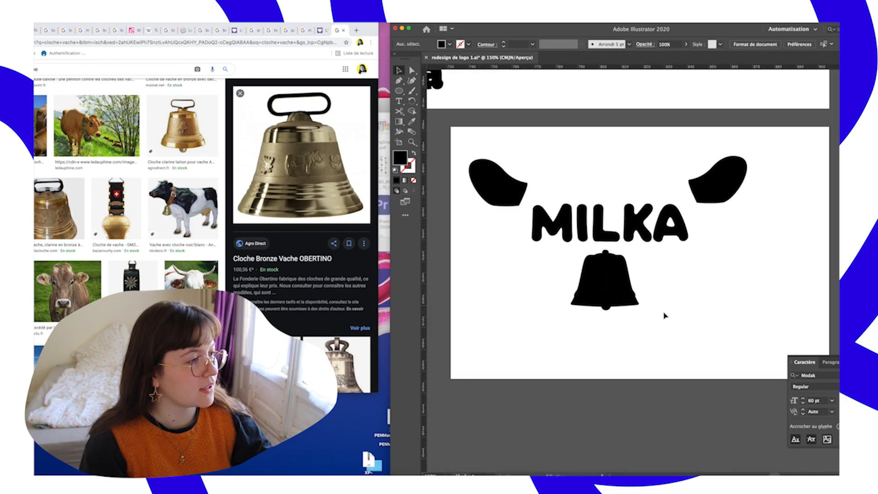
scroll(649, 295, right, 3)
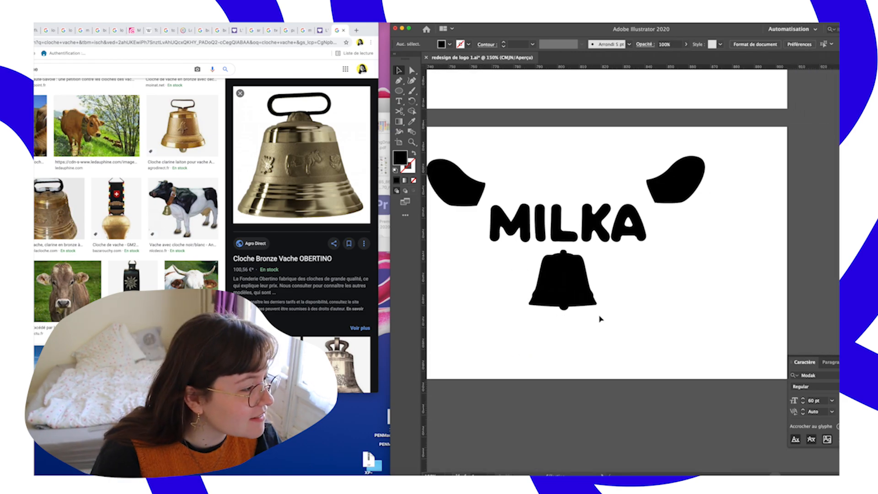
click(567, 310)
drag(564, 311, 563, 315)
scroll(595, 316, right, 1)
- Select all the bell's parts under the wordmark and group them
drag(609, 323, 531, 252)
click(601, 259)
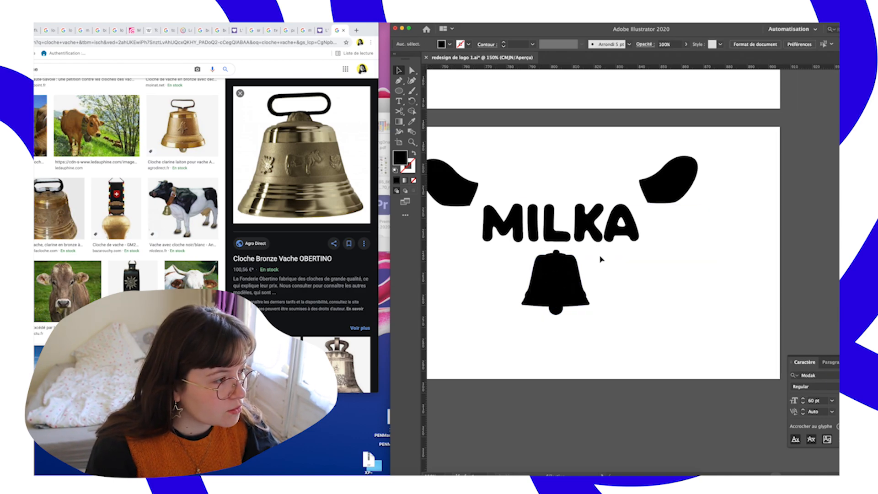
click(608, 255)
drag(596, 260, 597, 249)
click(606, 305)
drag(605, 320, 515, 254)
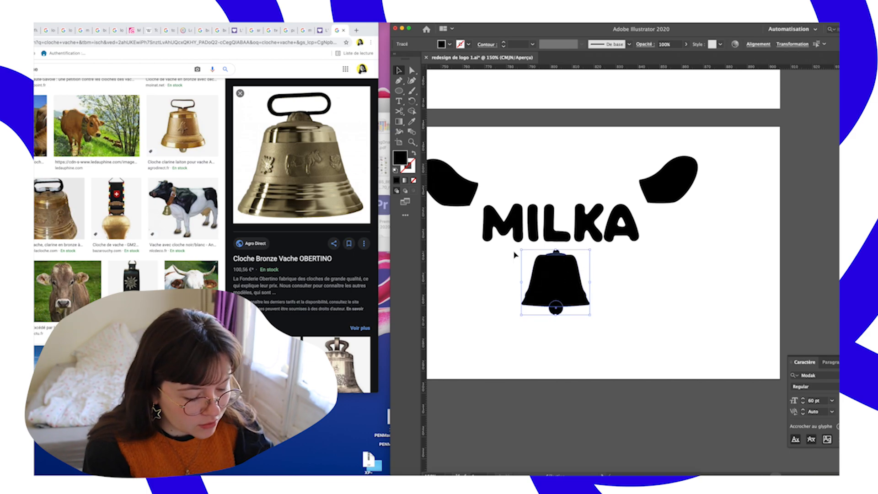
key(super+g)
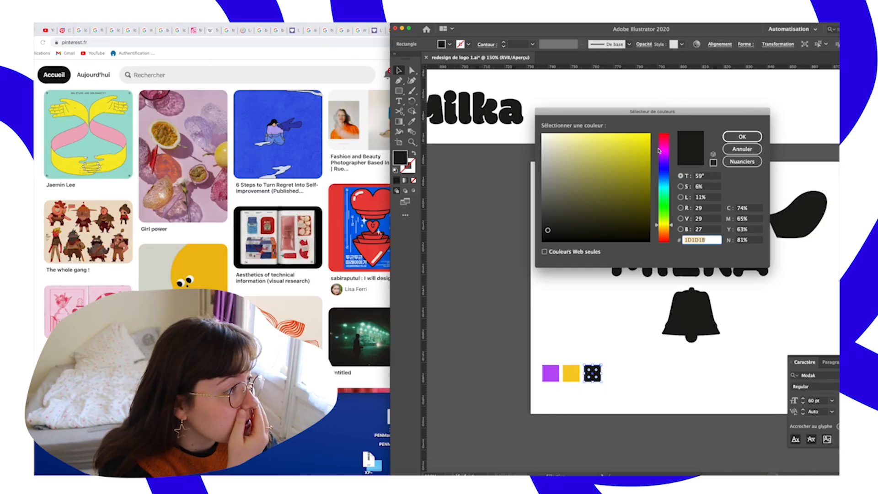
- Recolour the black swatch square beside the yellow one to a bright pink with a hue of 337°
click(662, 141)
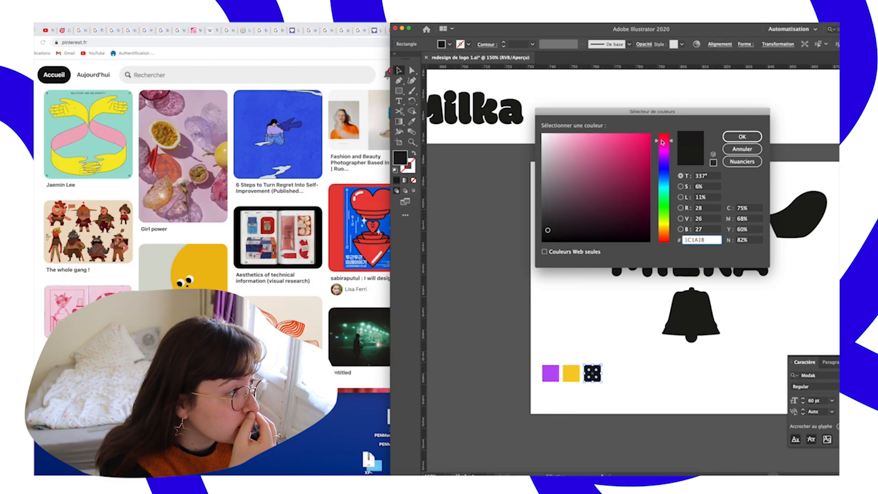
click(634, 138)
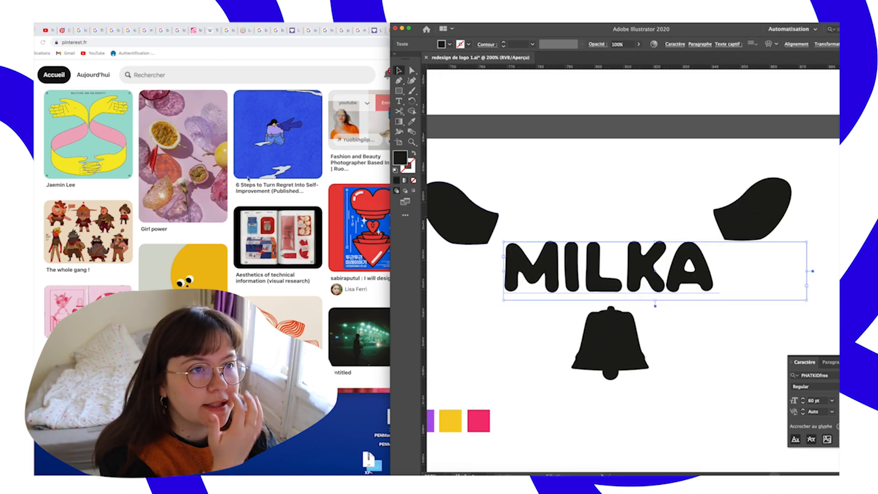
- Convert the MILKA text above the bell to vector outlines
click(129, 19)
mouse_move(117, 19)
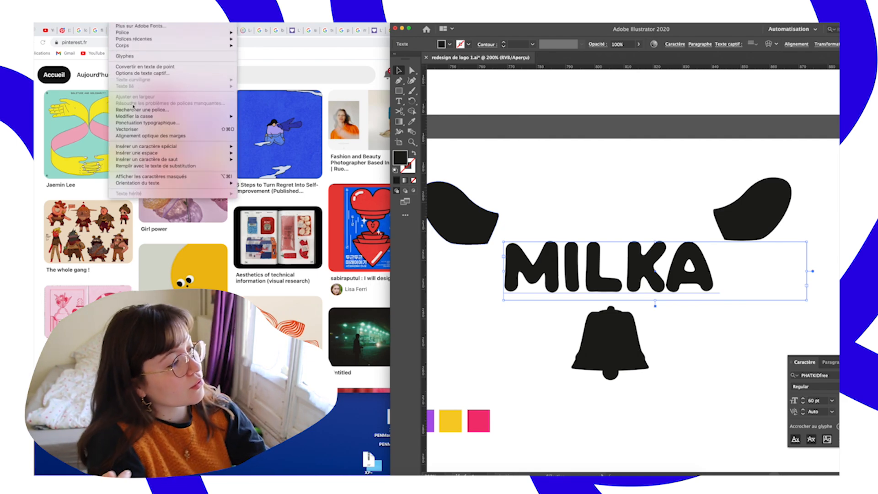
click(558, 224)
key(super+minus)
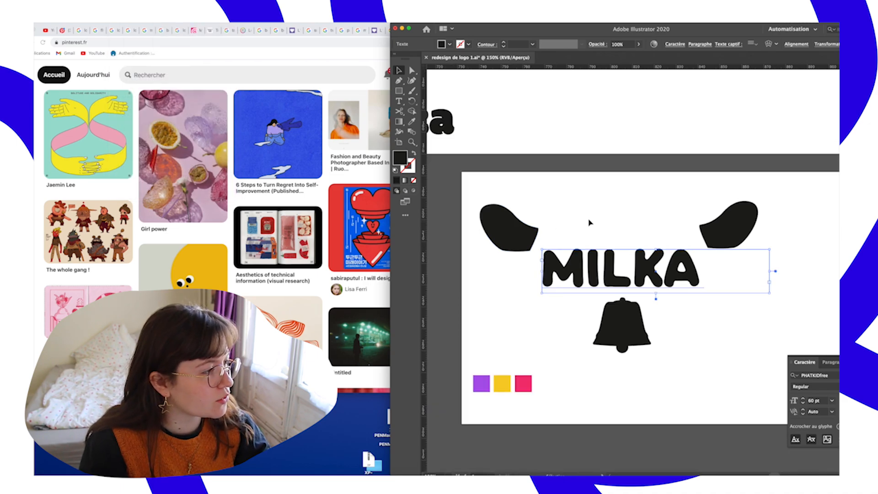
click(672, 237)
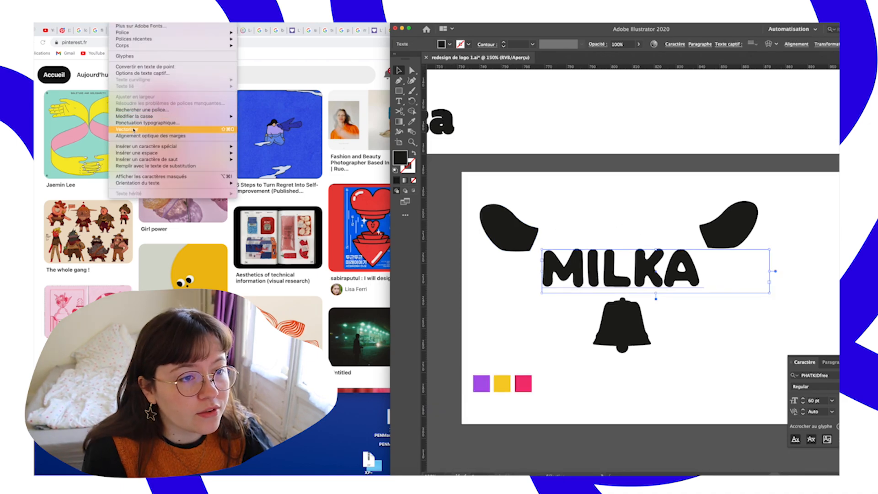
click(134, 130)
click(618, 238)
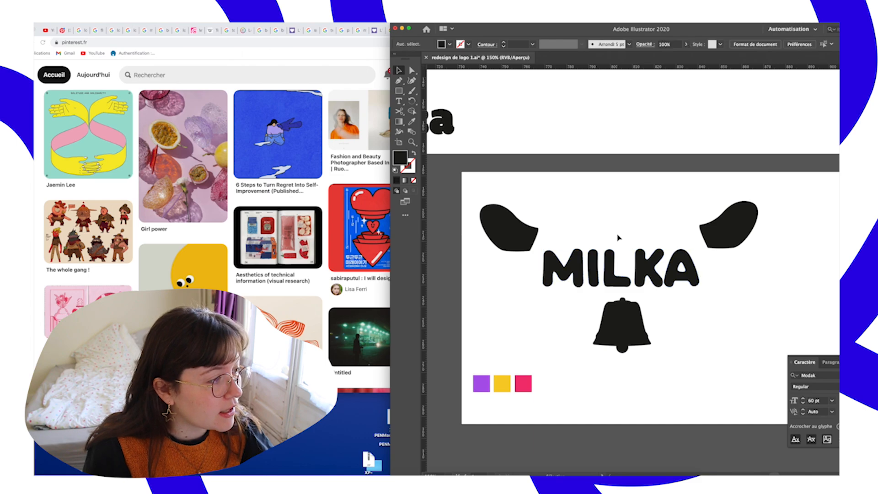
- Isolate the outlined MILKA group so its individual letters can be edited, and choose the Direct Selection tool
click(585, 264)
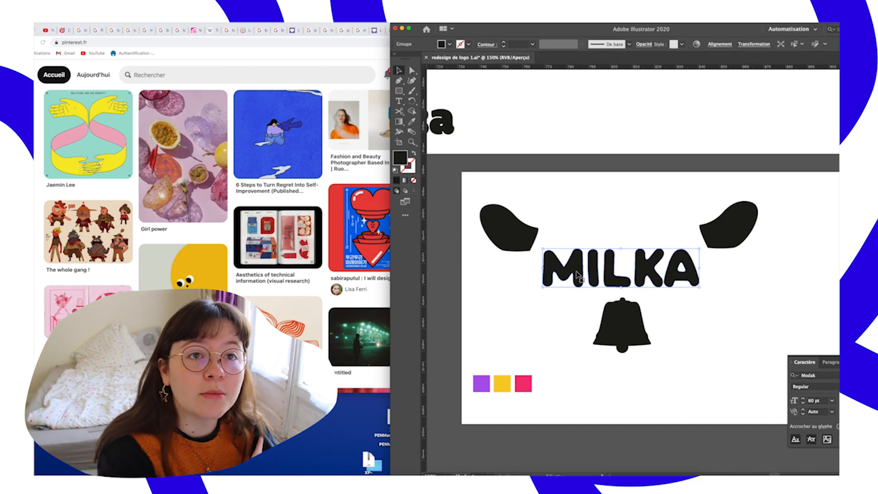
double_click(578, 274)
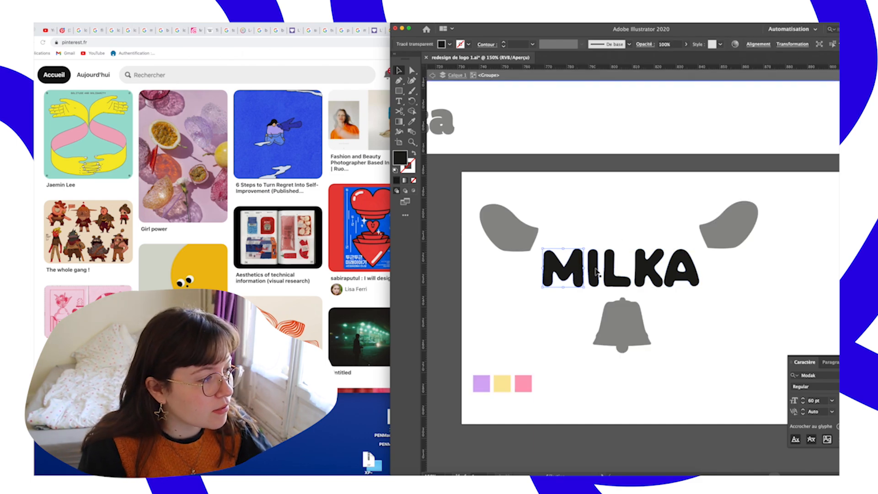
click(652, 273)
click(677, 280)
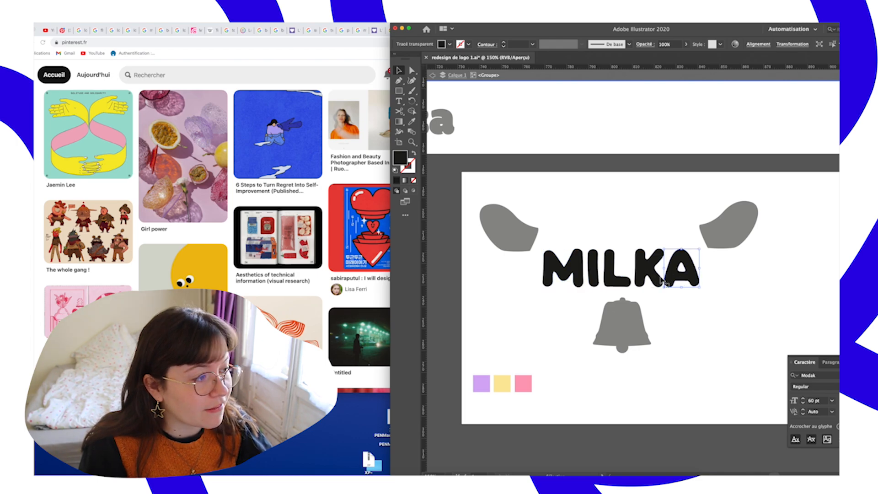
click(556, 277)
key(a)
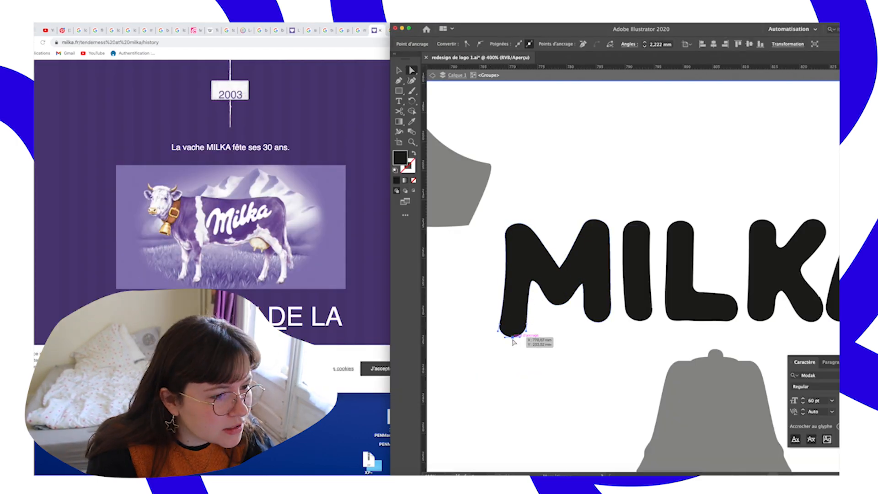
- Stretch the M's legs downward and reshape its outline by moving individual anchor points
drag(598, 322, 595, 333)
scroll(568, 295, right, 4)
key(v)
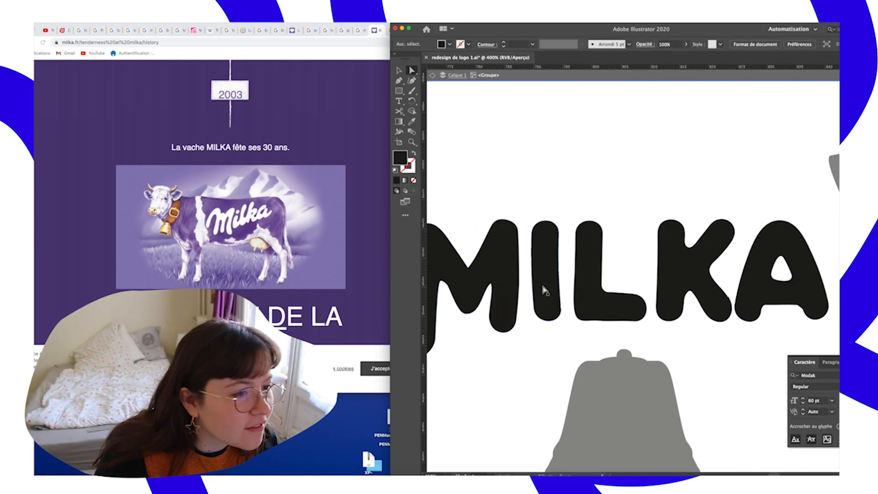
scroll(572, 277, left, 3)
key(a)
scroll(549, 270, left, 2)
drag(483, 247, 490, 255)
scroll(549, 261, right, 4)
- Reshape the I and the L by shifting anchor points at their ends and along the L's foot
drag(573, 317, 575, 322)
scroll(580, 229, right, 4)
drag(583, 237, 590, 235)
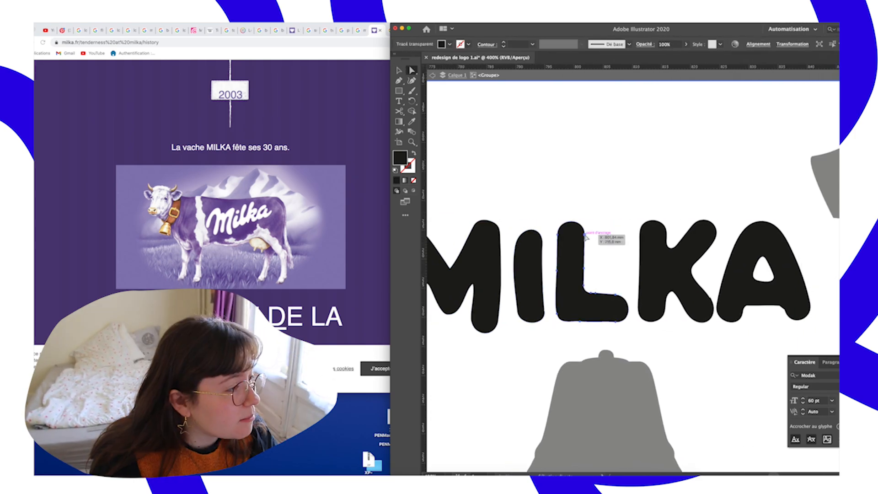
drag(630, 311, 632, 317)
drag(616, 296, 618, 300)
drag(531, 230, 531, 223)
scroll(595, 257, right, 4)
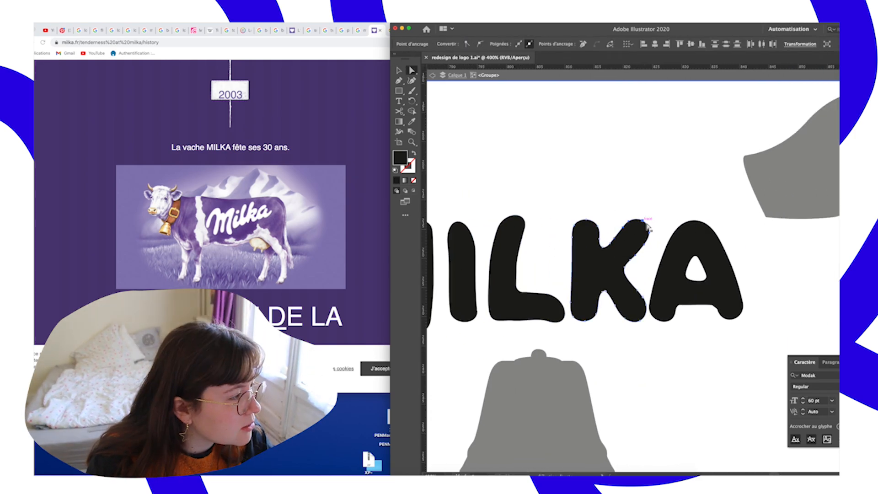
- Distort the K by raising its stem's top, lowering its upper arm and extending its lower leg
drag(648, 223, 641, 231)
drag(586, 220, 589, 201)
scroll(641, 256, left, 1)
scroll(659, 299, left, 3)
drag(703, 293, 707, 300)
scroll(686, 293, right, 2)
click(677, 293)
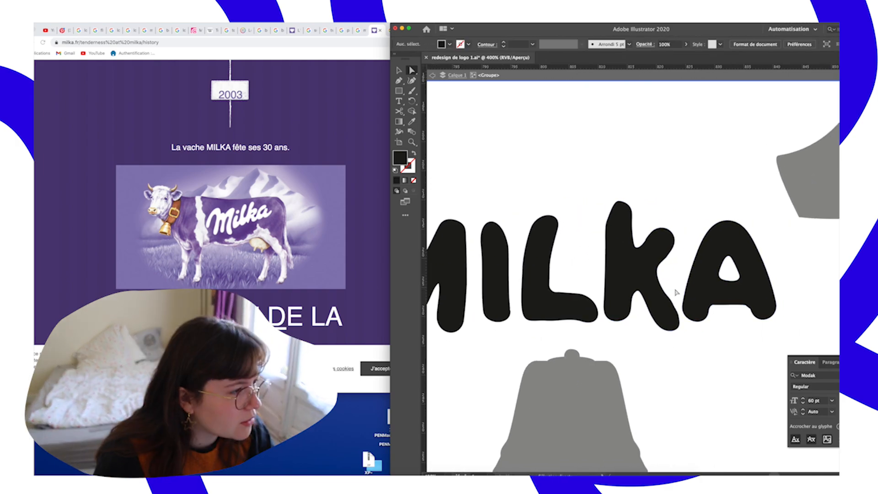
- Distort the A by raising its apex, lengthening its right leg and pulling its left side inward
scroll(659, 265, right, 5)
drag(607, 221, 600, 201)
drag(607, 256, 610, 240)
scroll(658, 275, left, 5)
click(729, 299)
scroll(731, 278, down, 1)
mouse_move(744, 319)
mouse_down()
mouse_move(748, 335)
mouse_move(745, 328)
mouse_up()
drag(694, 257, 699, 259)
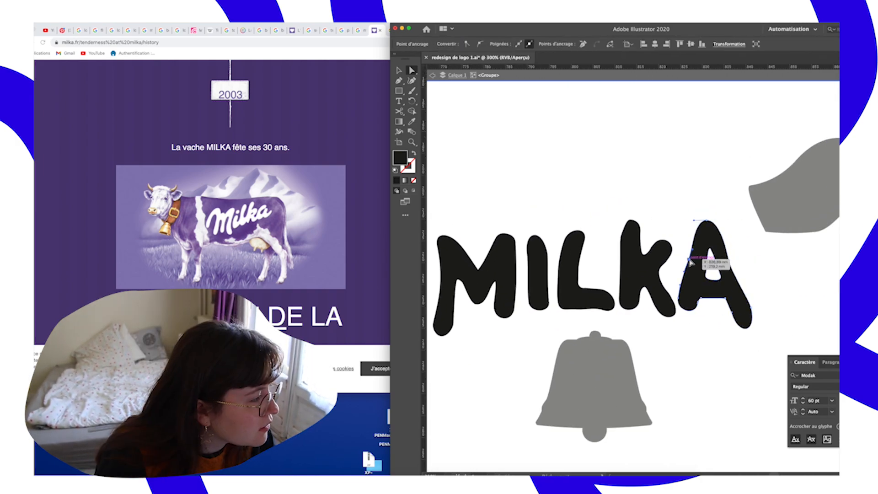
- Refine the side anchor points of the K and the wordmark's earlier letters, and leave the group's isolation mode
click(622, 286)
drag(622, 280, 627, 274)
scroll(584, 282, left, 4)
drag(559, 280, 574, 280)
drag(591, 280, 589, 280)
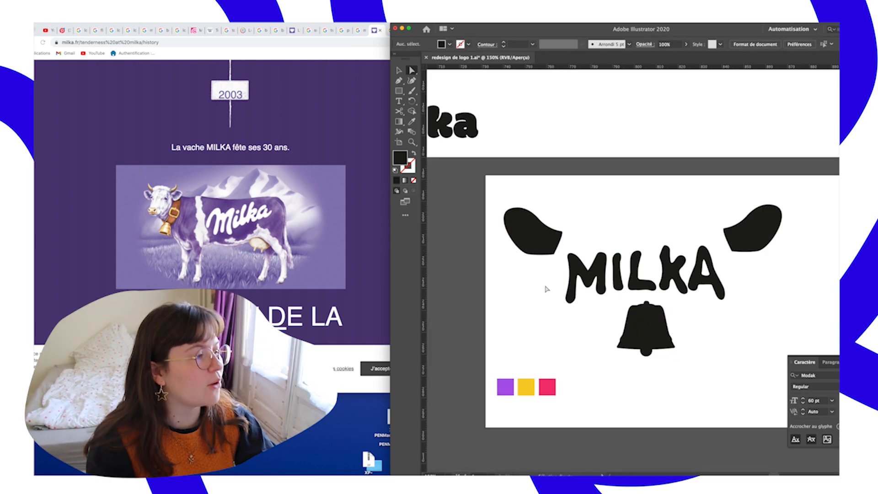
scroll(547, 289, right, 5)
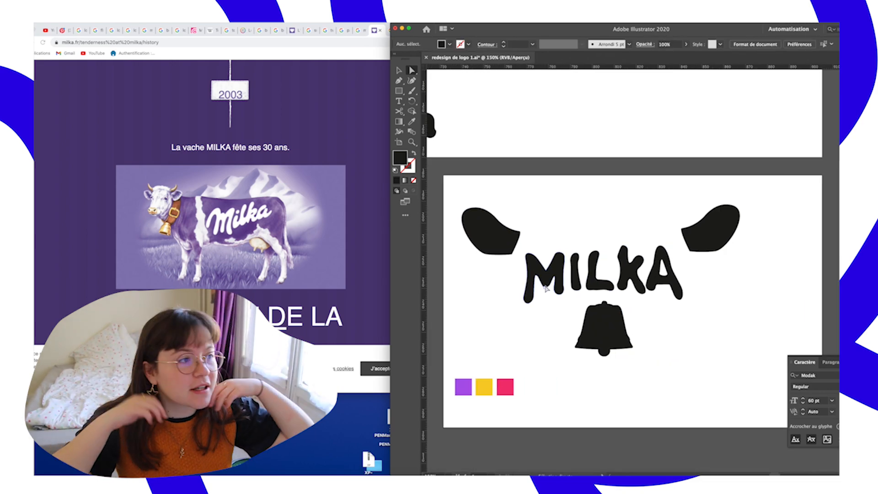
- Examine the reshaped wordmark together with the ears and the cowbell, both from a distance and up close
key(super+minus)
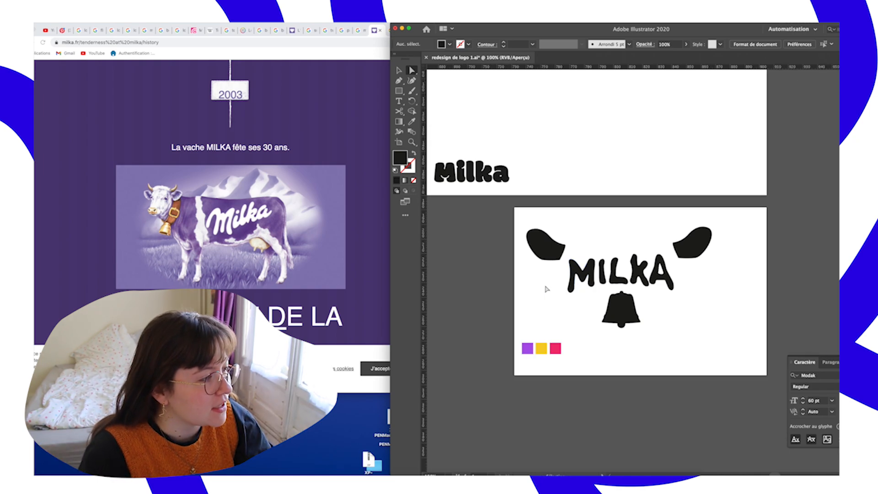
scroll(546, 290, up, 5)
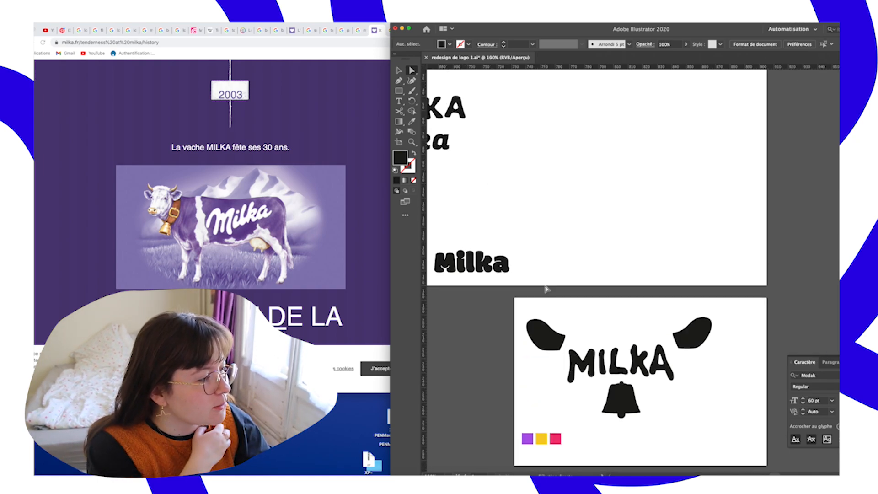
scroll(558, 290, down, 4)
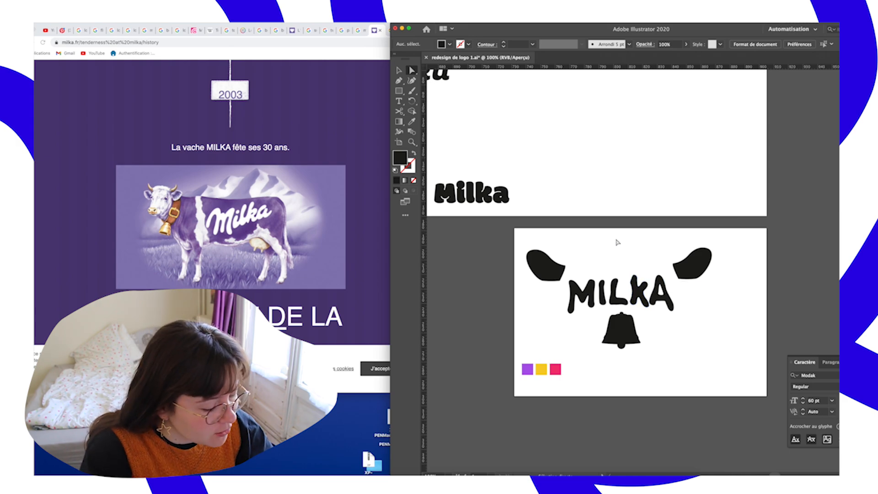
key(super+plus)
key(super+plus)
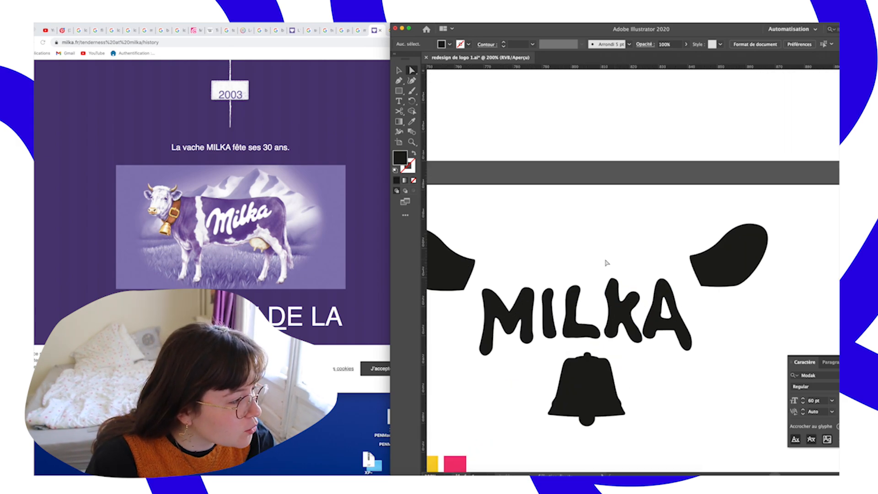
scroll(607, 262, down, 3)
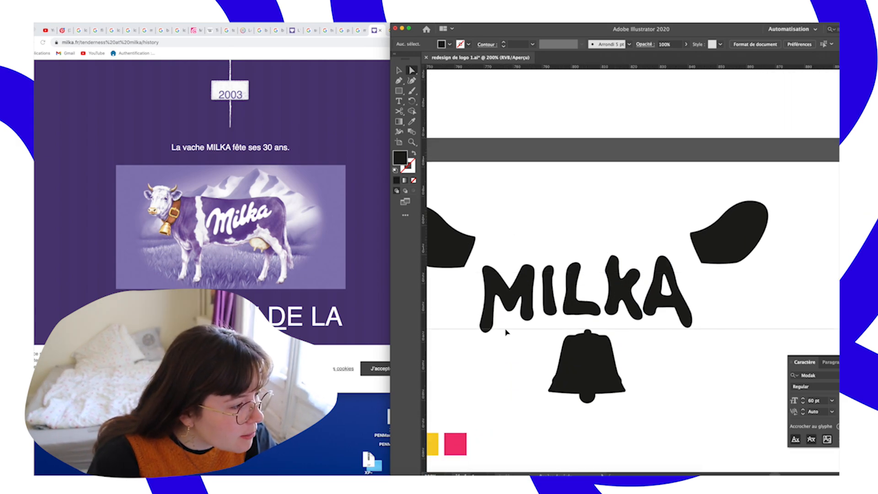
click(507, 333)
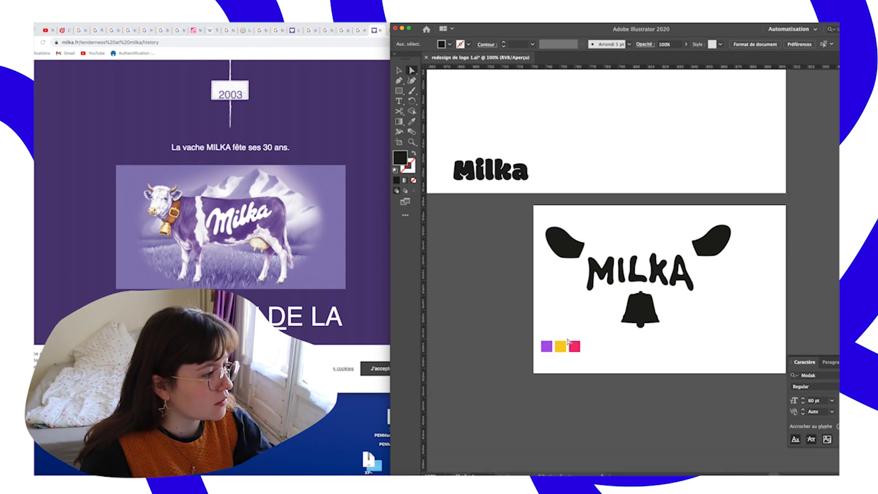
scroll(569, 341, right, 4)
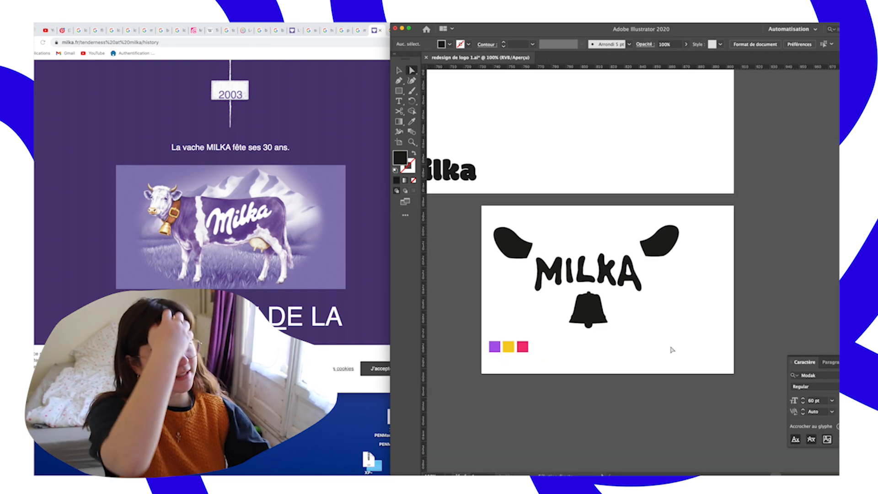
scroll(609, 261, left, 2)
scroll(604, 259, right, 5)
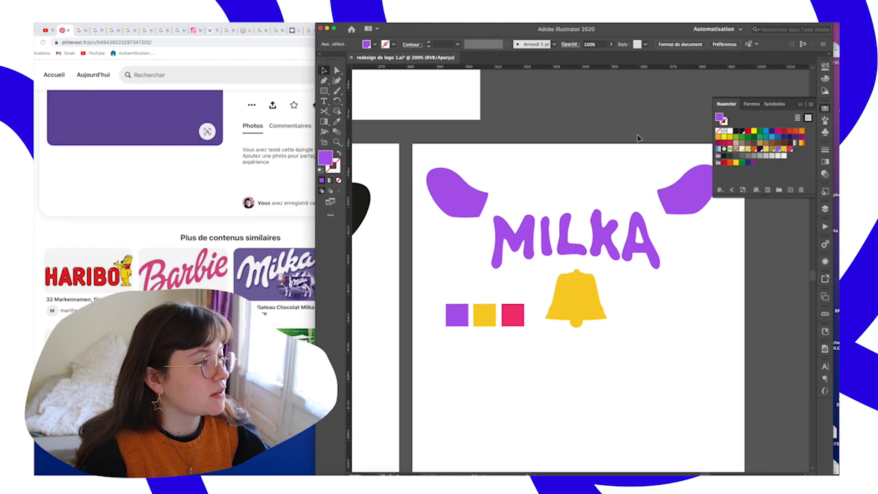
- Apply one of the palette swatches to the cowbell group below the wordmark and deselect it
scroll(623, 291, right, 4)
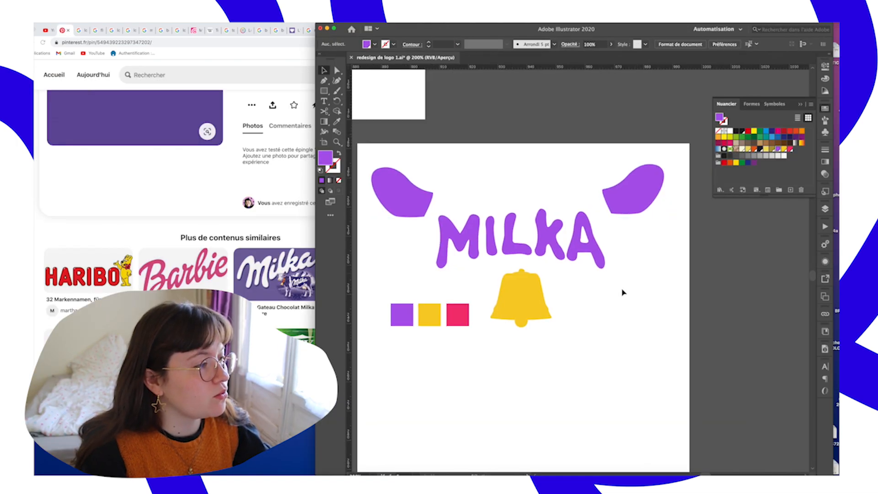
click(521, 275)
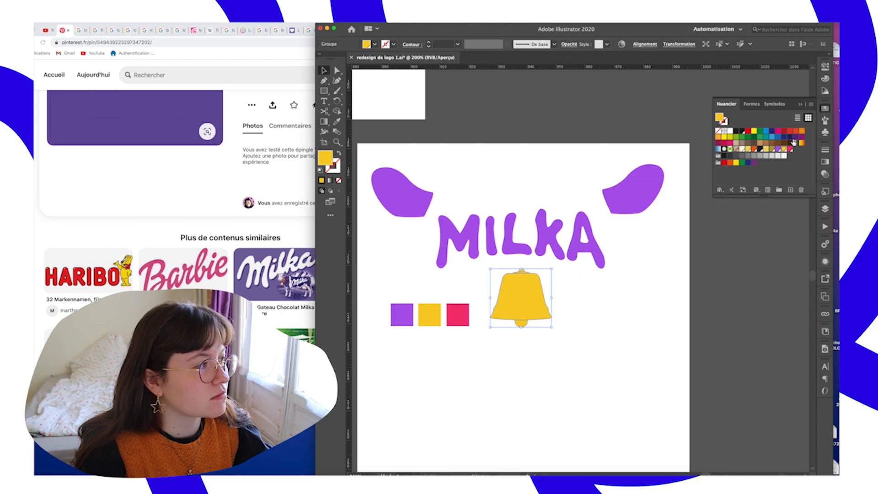
click(780, 150)
click(661, 340)
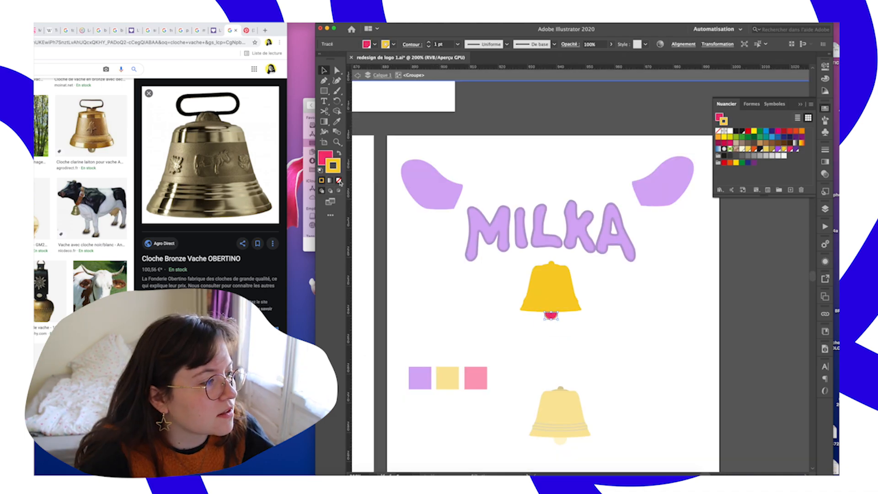
- Finish editing the pink clapper and leave the cowbell group's isolation mode
click(416, 255)
double_click(416, 255)
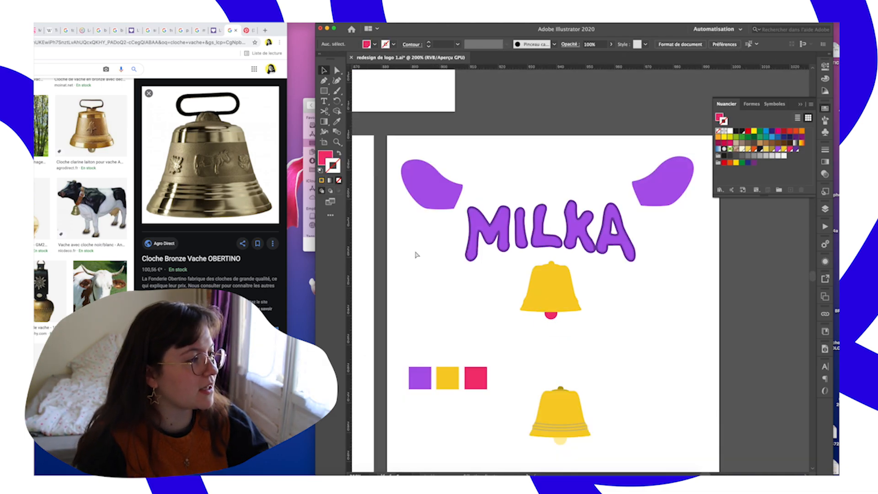
key(super+1)
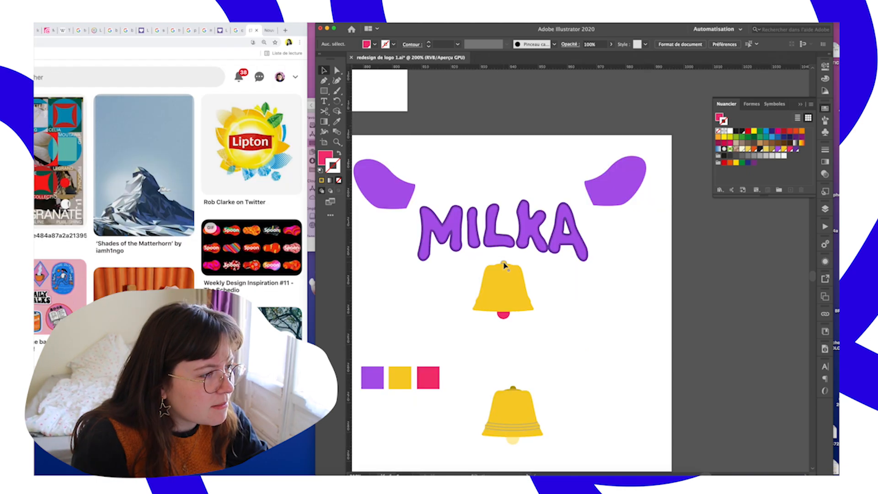
- Isolate the cowbell group beneath the wordmark and select its top knob and the cap piece under it, ending with nothing selected
click(505, 264)
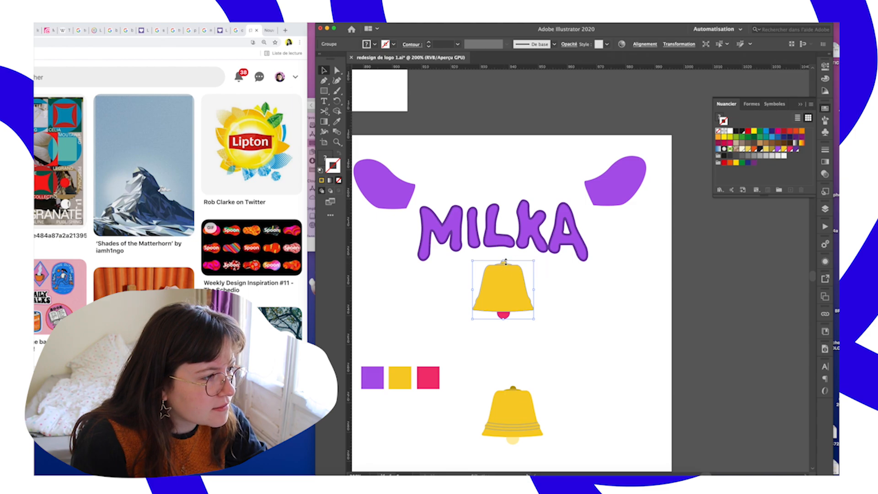
key(super+equal)
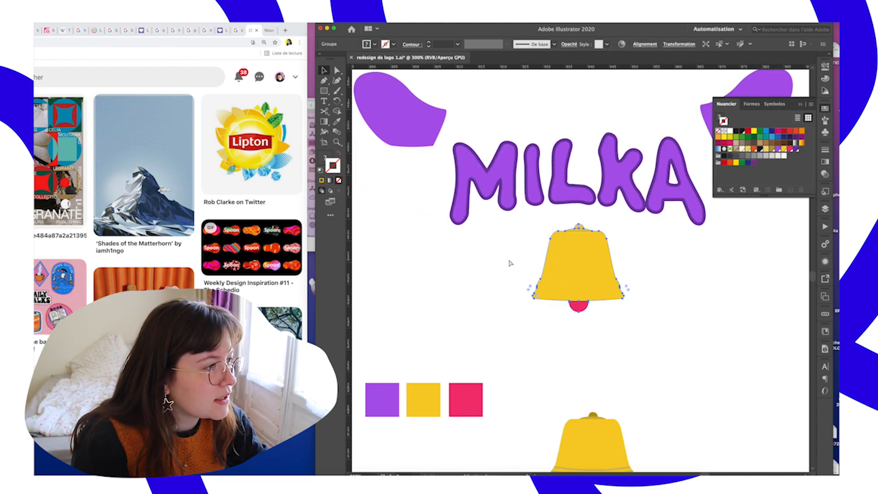
key(super+equal)
key(super+equal)
double_click(582, 189)
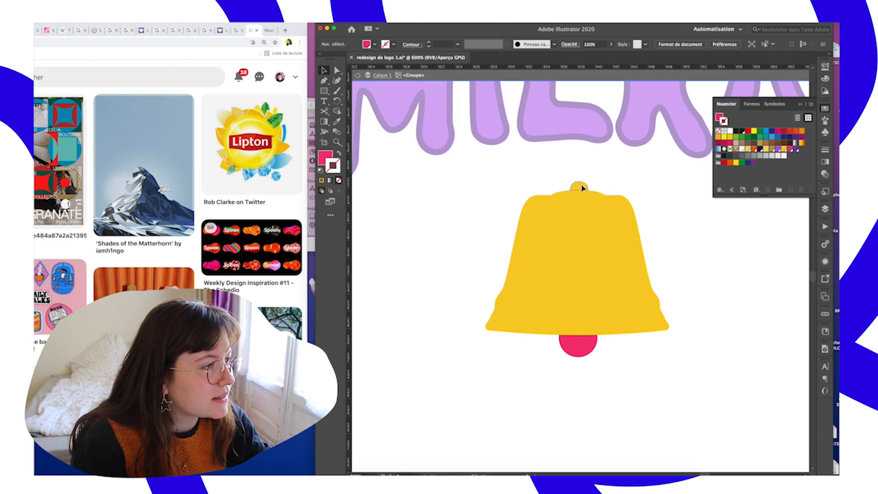
click(583, 190)
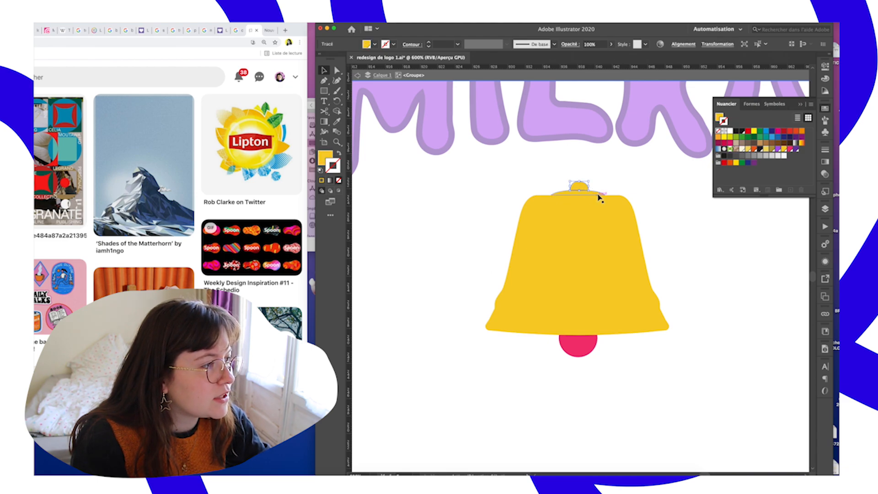
mouse_move(607, 181)
mouse_down()
mouse_move(639, 173)
mouse_move(591, 192)
mouse_move(600, 192)
mouse_up()
click(633, 171)
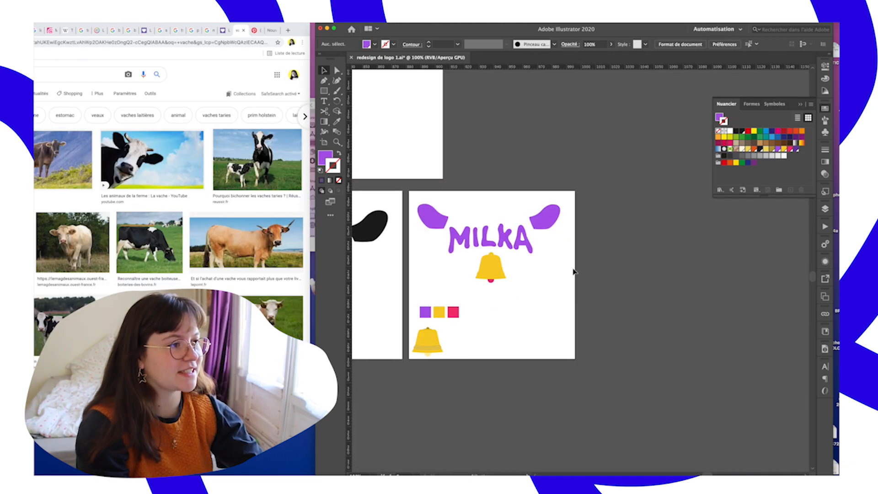
- Draw a new, wider artboard beside the coloured logo's artboard at about the same height, and return to the Selection tool
scroll(574, 272, right, 3)
key(shift+o)
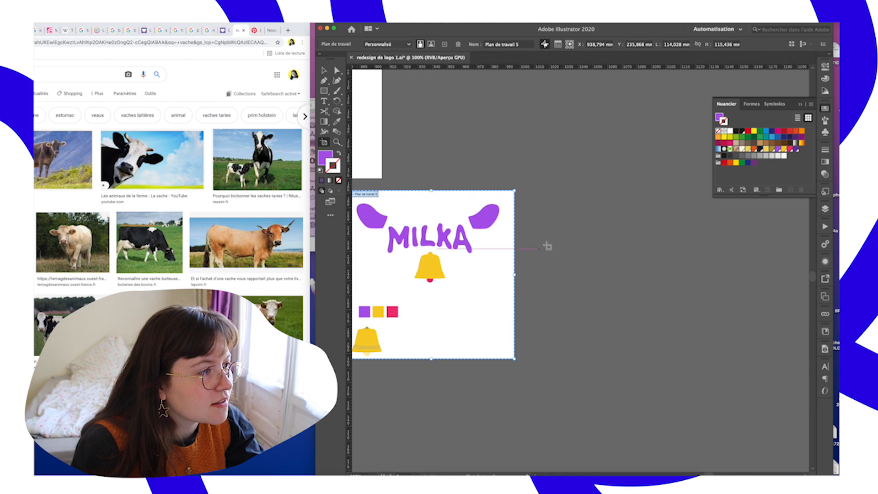
drag(519, 191, 760, 361)
click(324, 72)
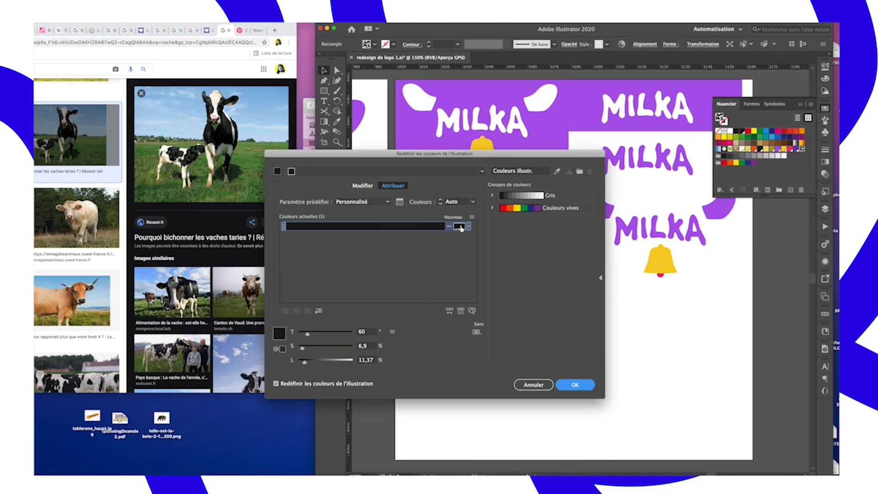
- Set the cow-patch pattern's tile type to Hex par rangée and its width to 40 mm
scroll(446, 258, left, 5)
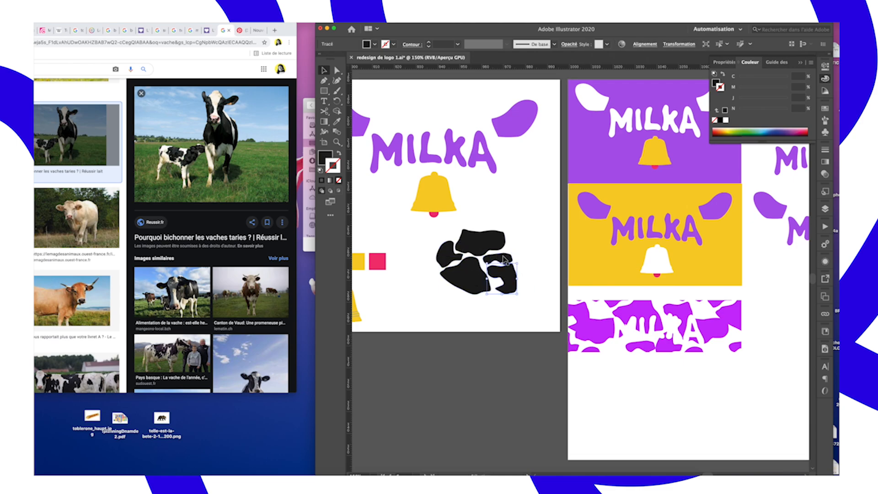
click(419, 147)
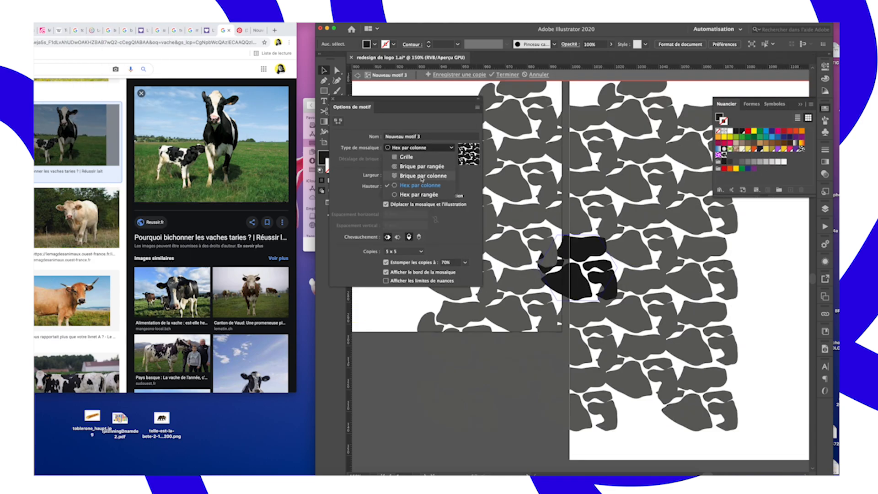
click(419, 194)
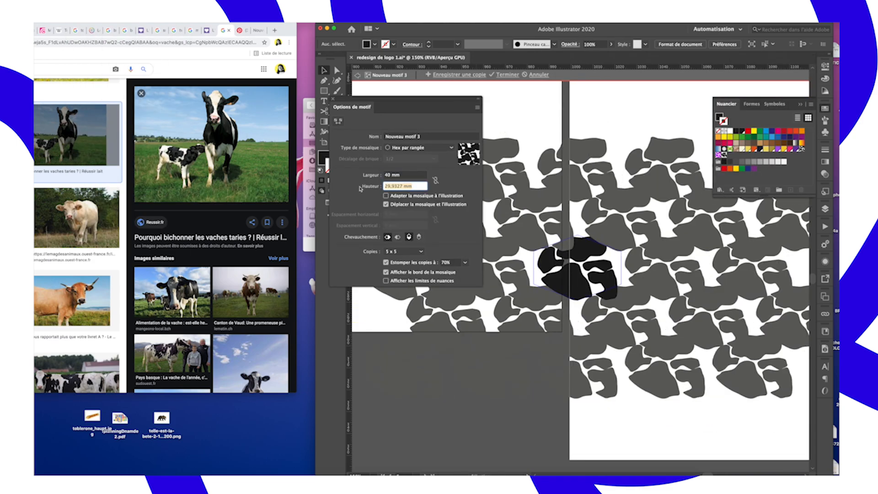
click(387, 175)
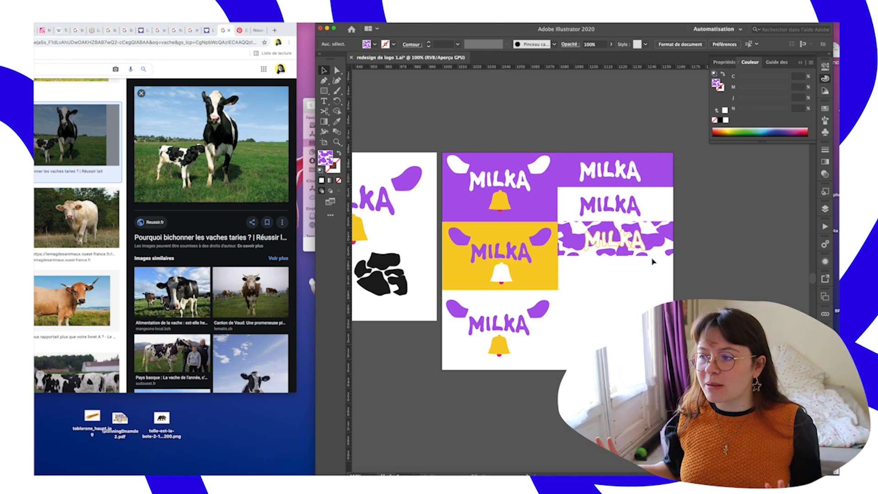
- Select the black cow patches below the coloured logo and create a new pattern from them
scroll(651, 274, left, 2)
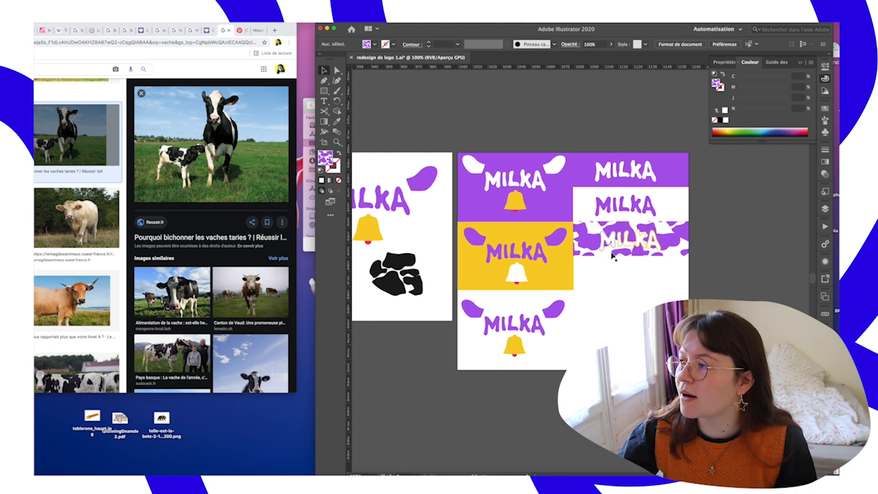
scroll(585, 303, left, 4)
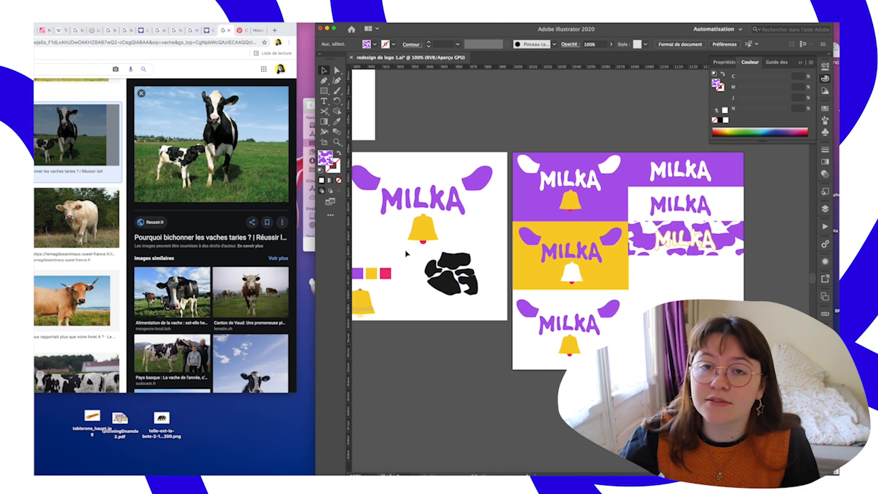
click(442, 275)
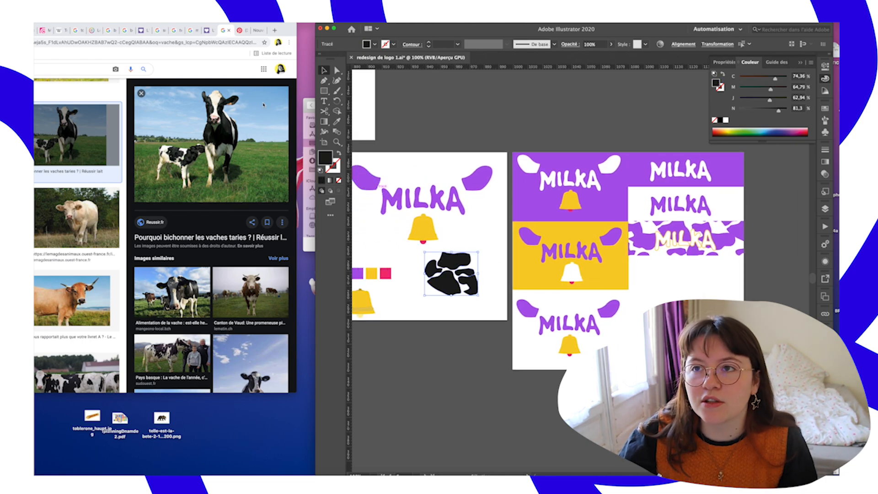
click(101, 19)
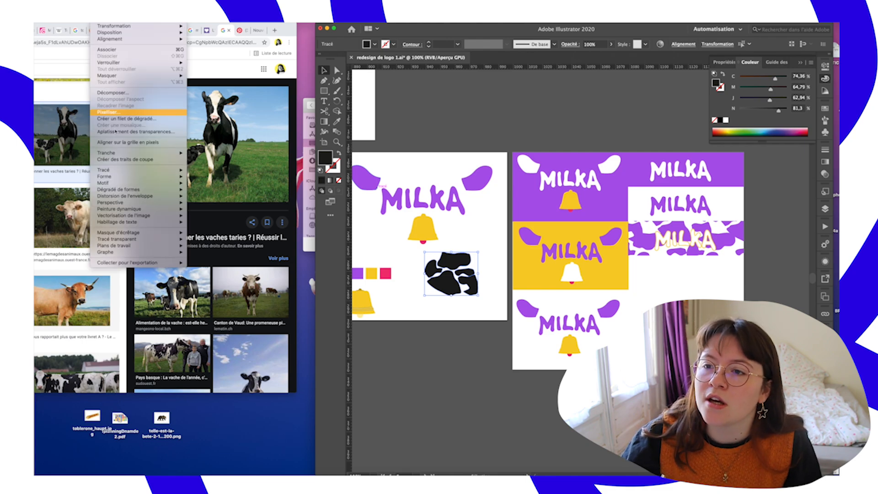
mouse_move(120, 183)
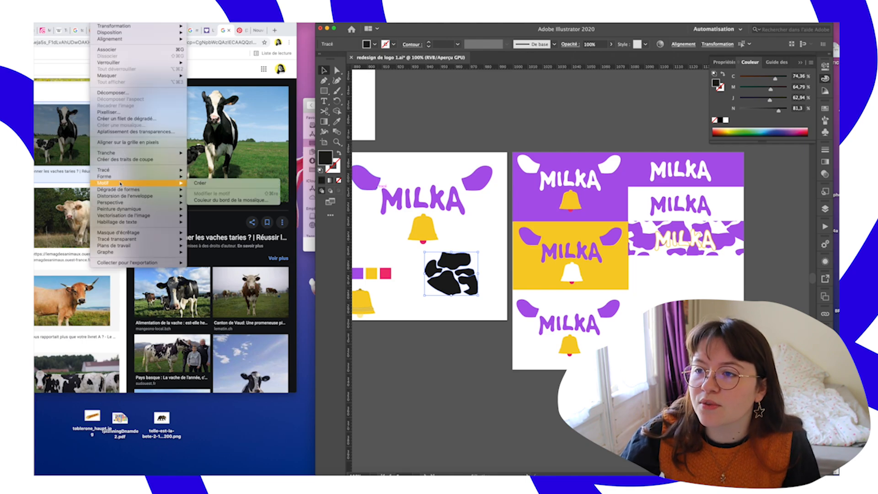
click(200, 183)
key(Return)
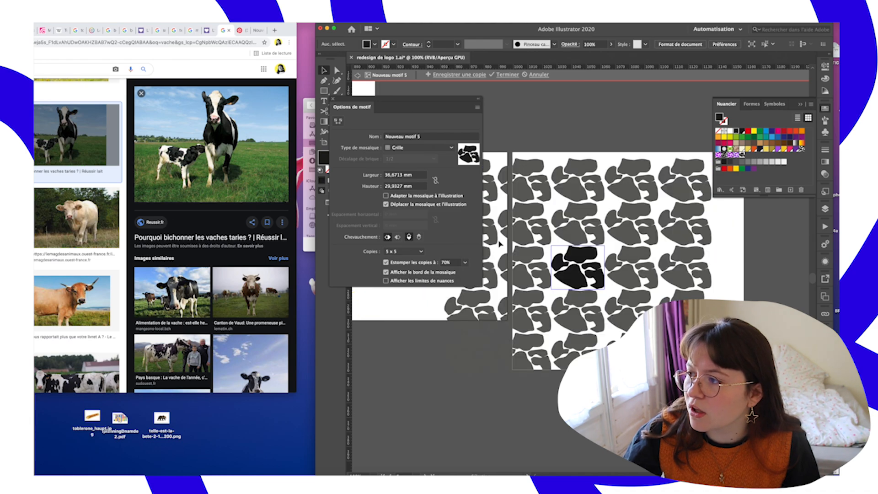
- Try the Hex par colonne tiling on the new pattern, set its tile type to Brique par colonne, and finish editing the pattern
click(421, 147)
click(407, 186)
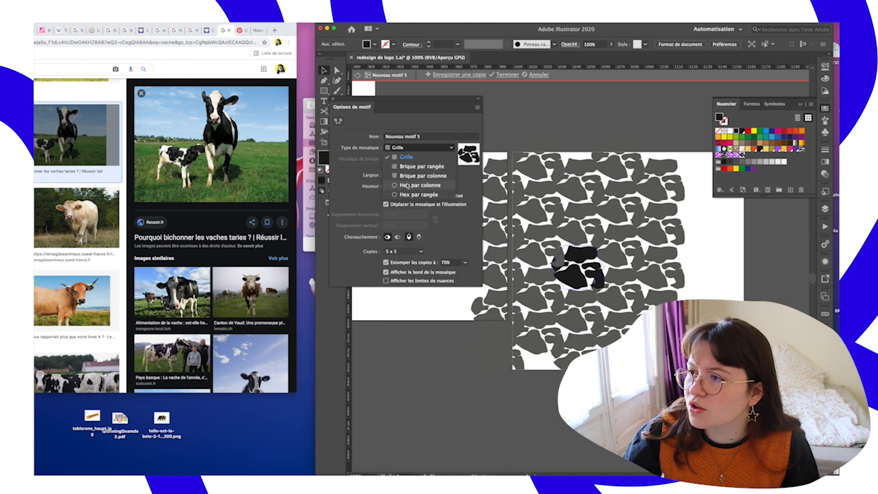
click(421, 148)
click(407, 167)
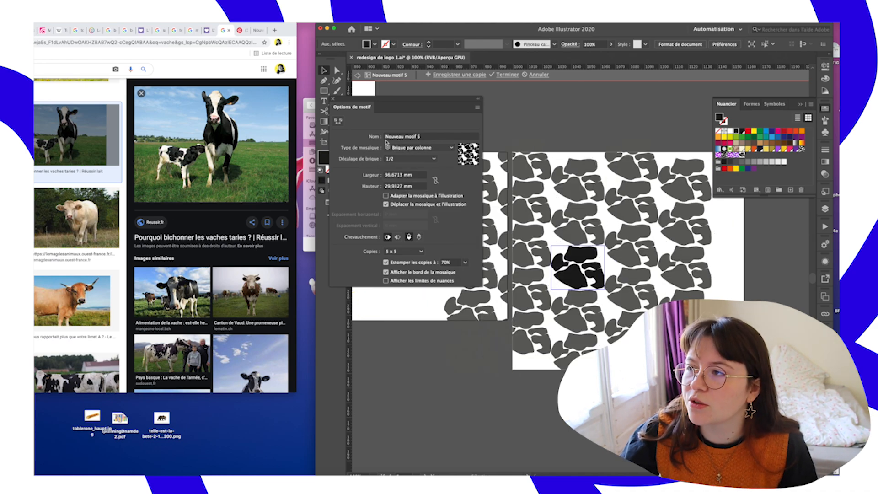
click(505, 75)
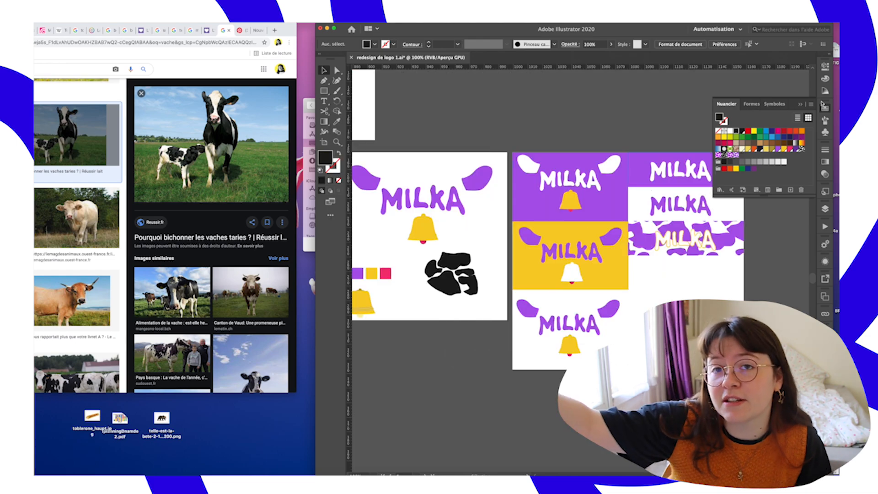
- Check the pattern swatches and switch to the Milka history page in the browser
click(828, 109)
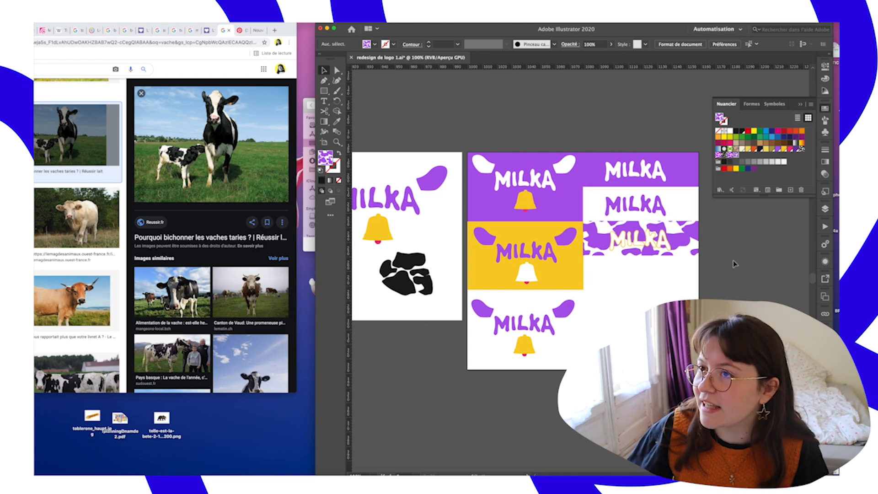
click(208, 32)
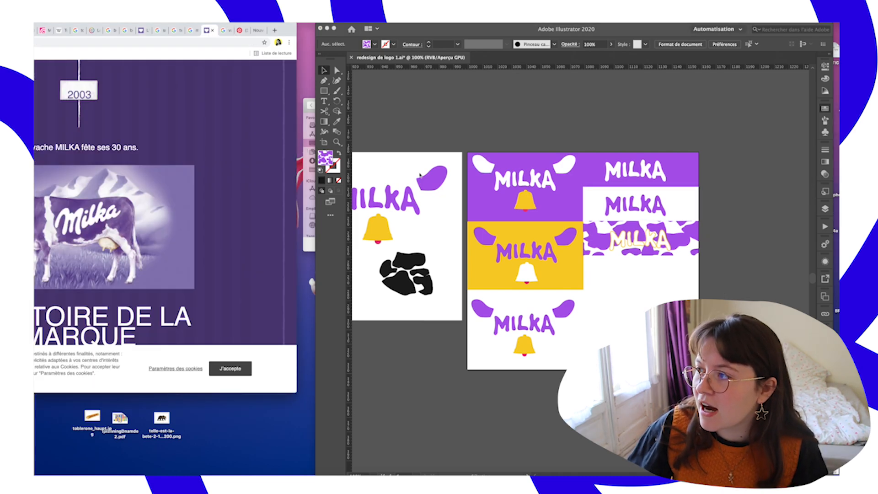
click(642, 280)
scroll(622, 277, left, 3)
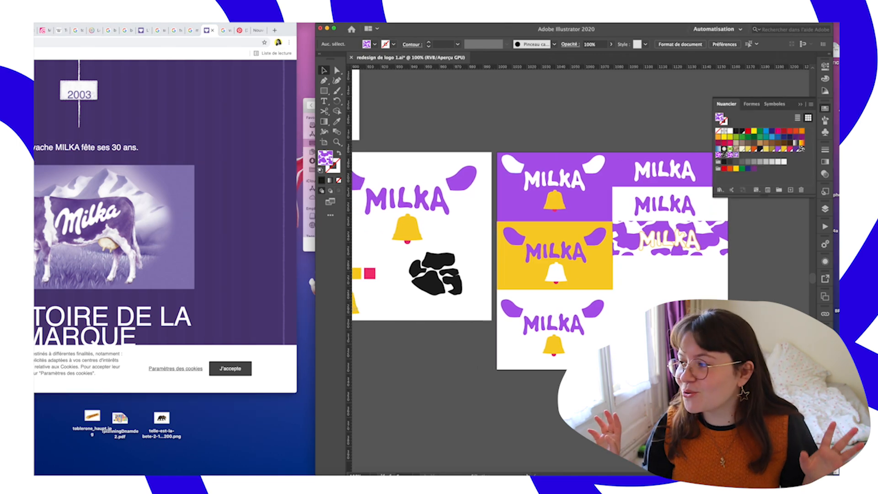
scroll(622, 277, left, 2)
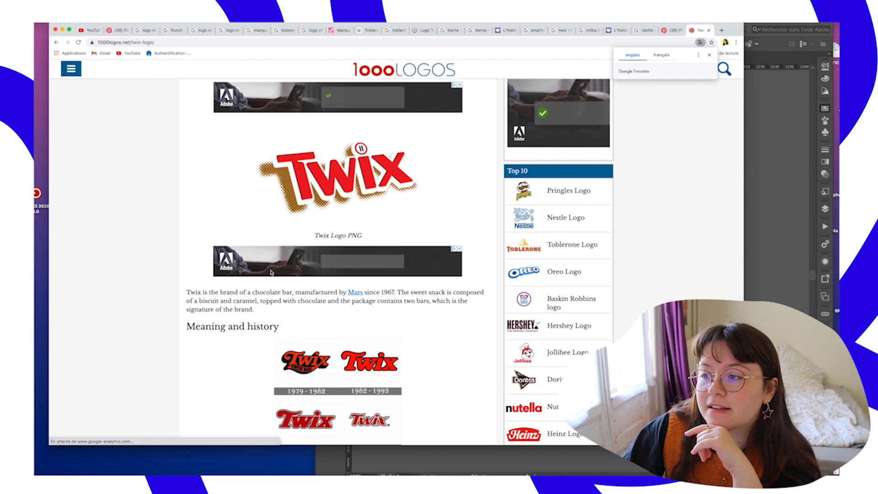
- Read through the Twix logo history on the 1000logos page, translated into French, down to the current logo
scroll(272, 273, down, 3)
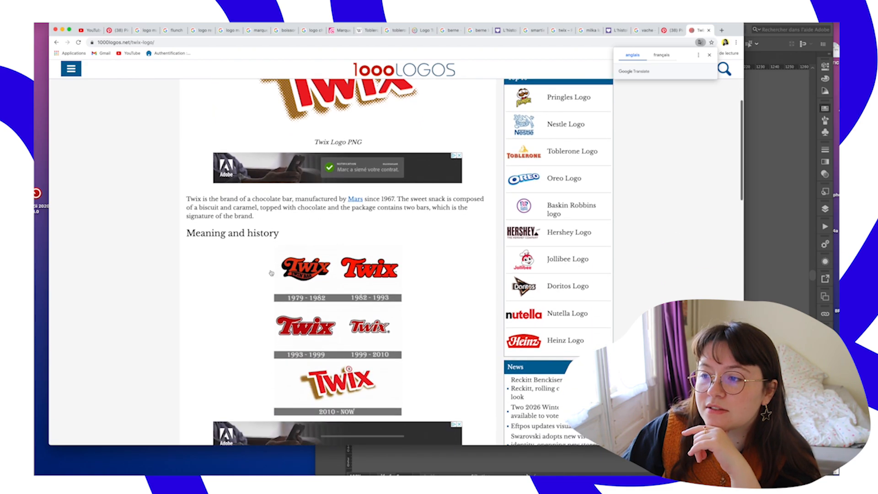
scroll(271, 273, down, 3)
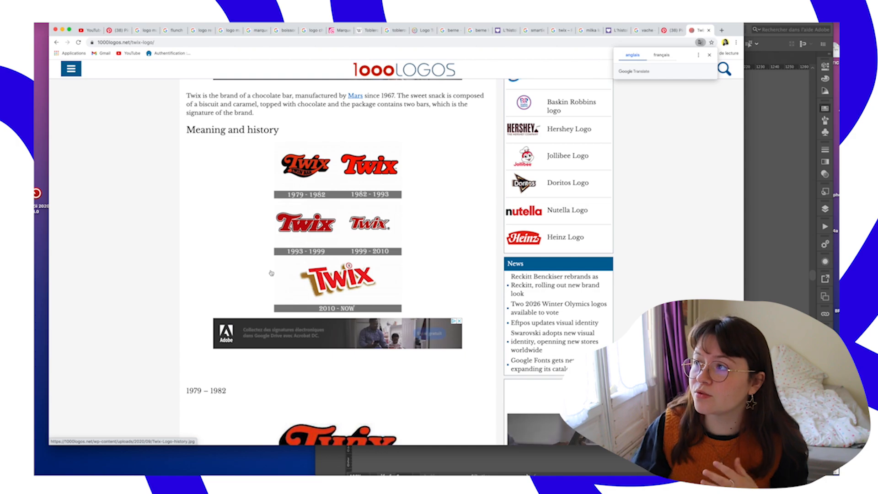
click(661, 55)
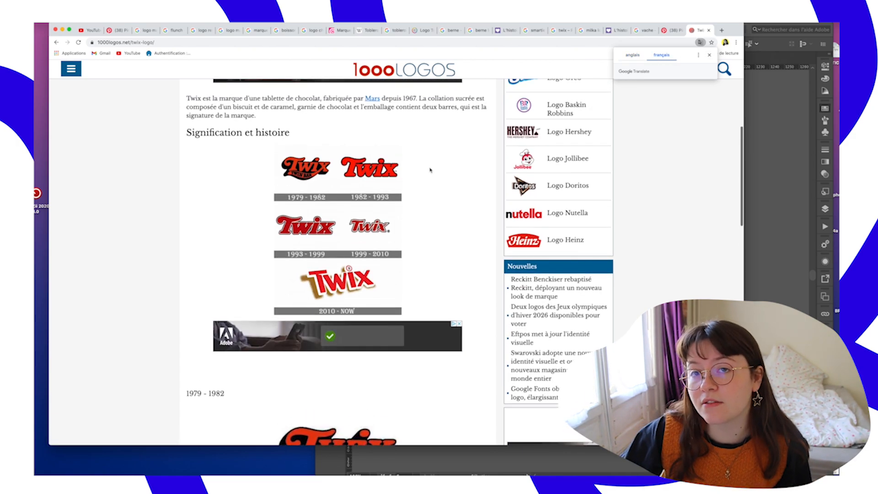
scroll(431, 170, down, 1)
scroll(431, 171, up, 2)
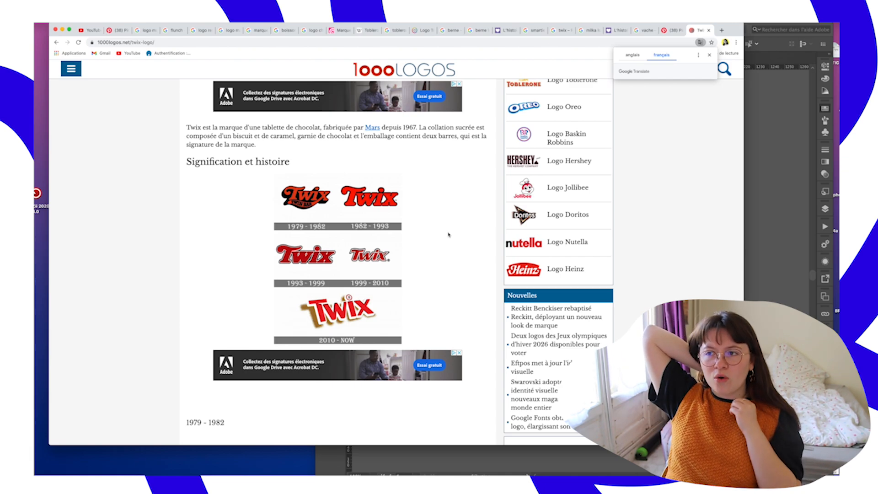
scroll(462, 280, down, 10)
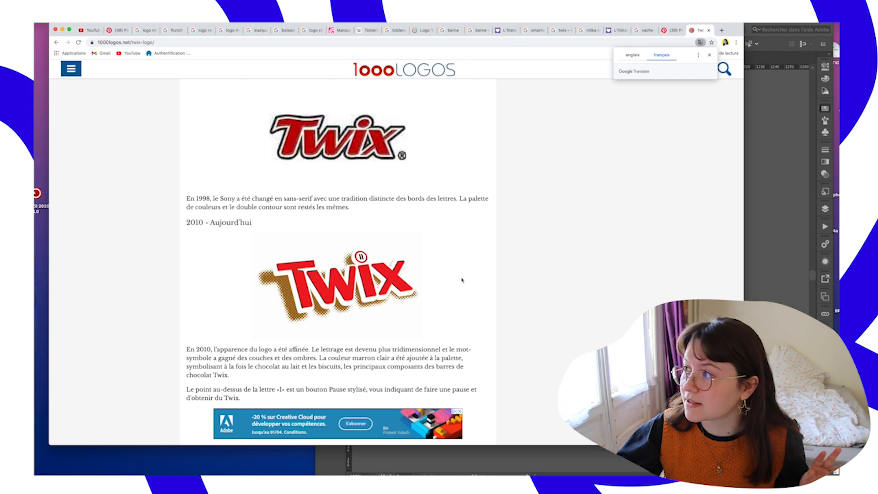
- Switch to Illustrator, copy the second Twix wordmark onto the blank neighbouring artboard and double its i to read Twiix
key(super+Tab)
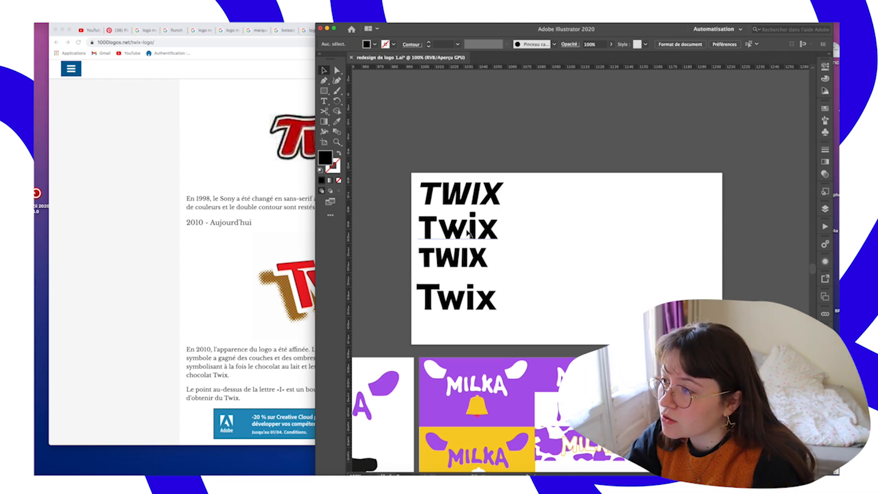
click(468, 233)
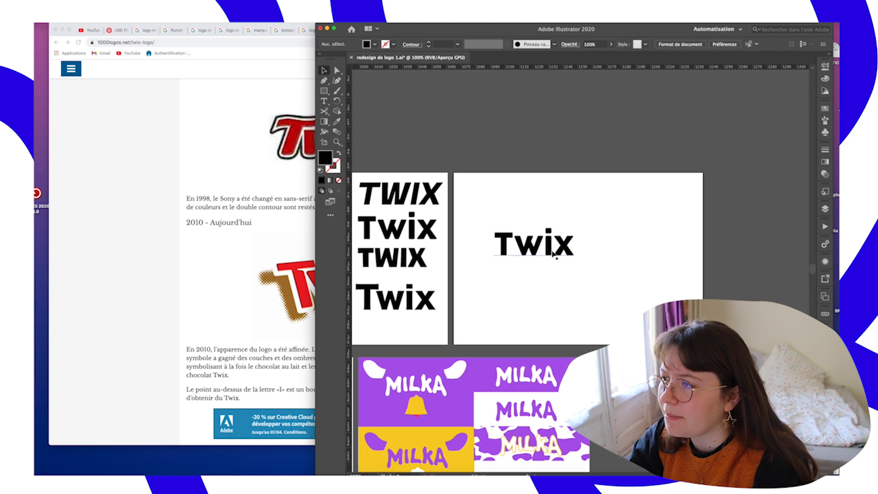
drag(553, 253, 519, 215)
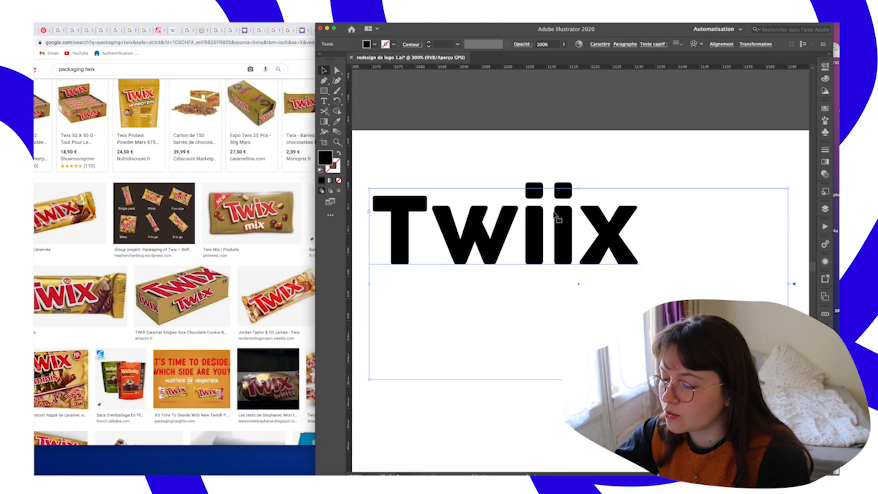
scroll(537, 196, down, 1)
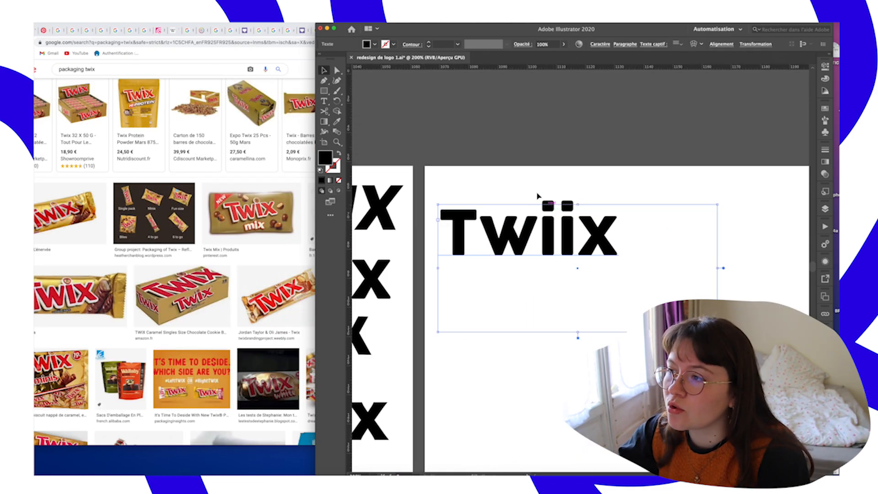
drag(511, 224, 522, 232)
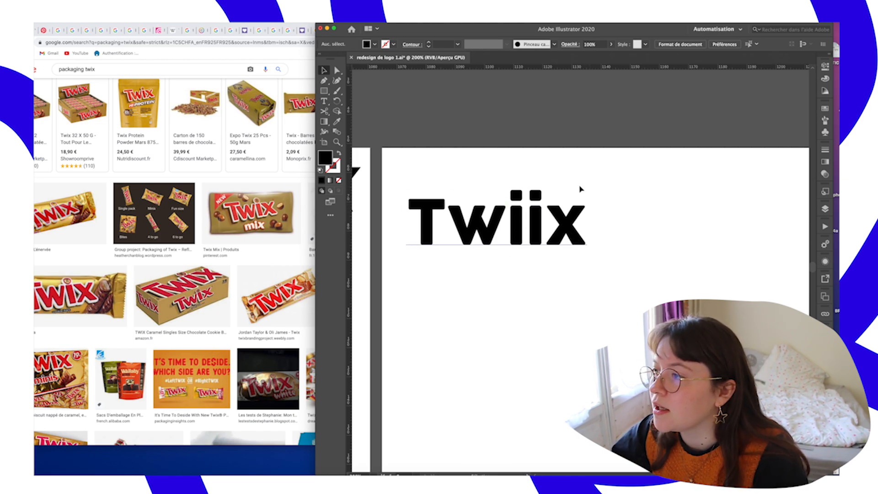
- Delete the dots above both i letters in the outlined Twiix wordmark
click(518, 192)
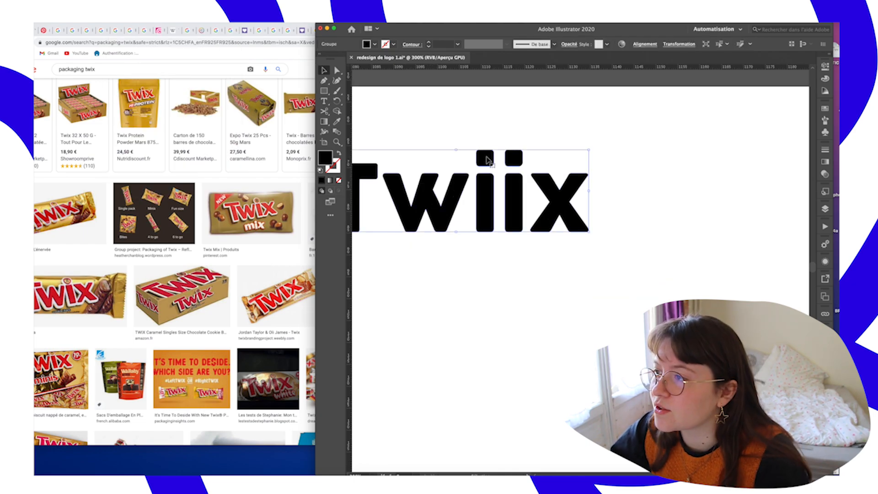
double_click(487, 156)
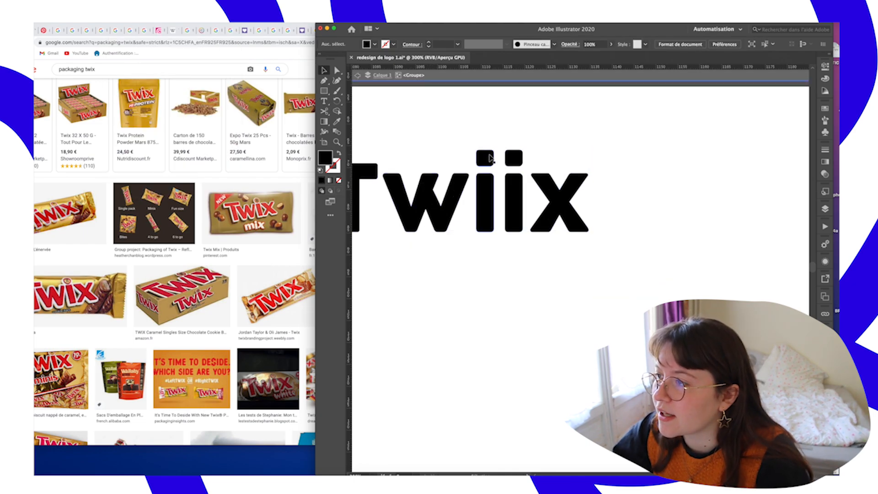
click(487, 156)
double_click(515, 159)
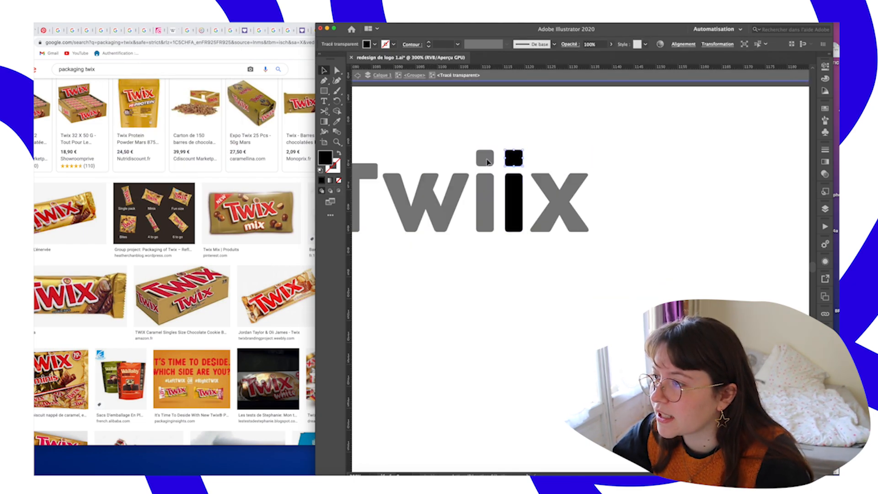
key(Escape)
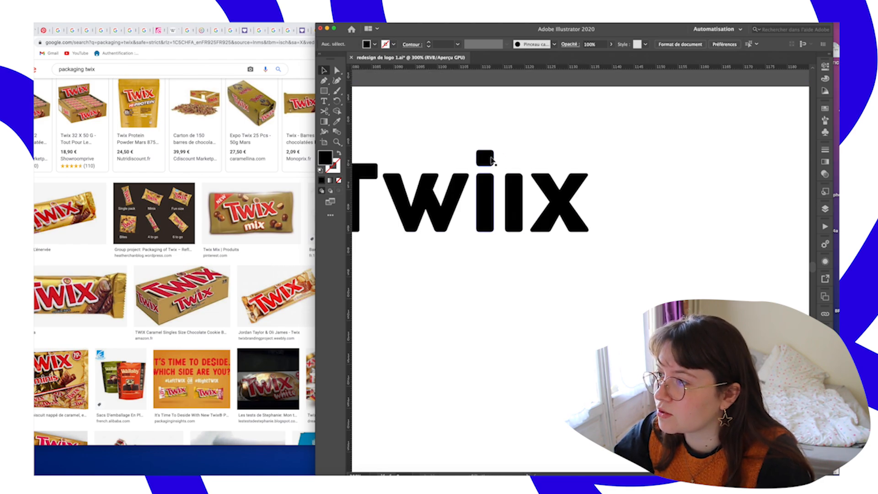
click(490, 159)
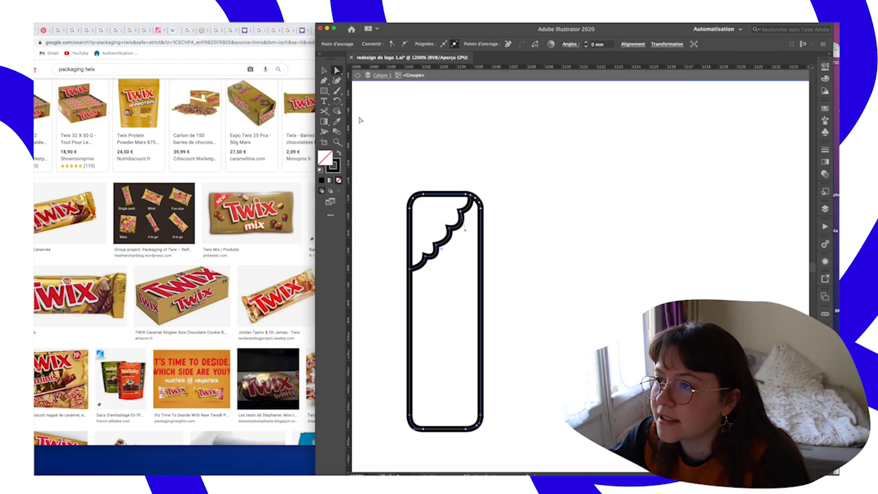
- Cut the scalloped bite off the top of the first i with the Shape Builder and fill the remaining letter black
click(466, 302)
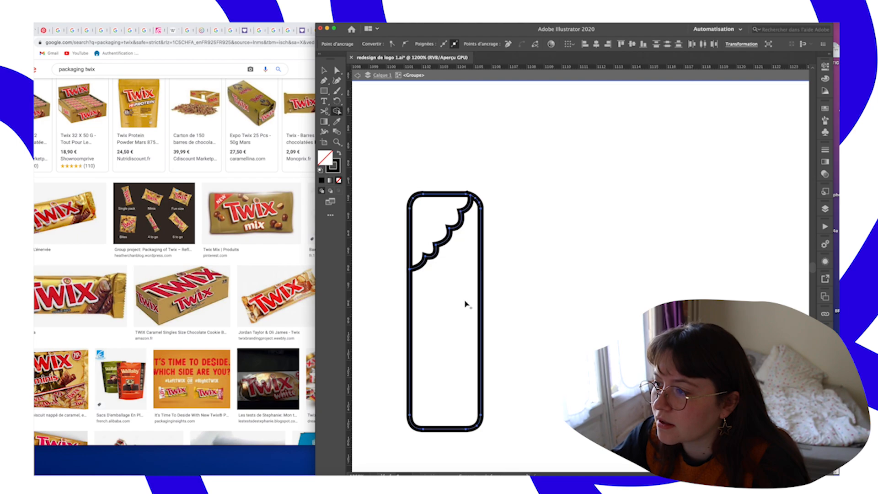
alt+click(430, 218)
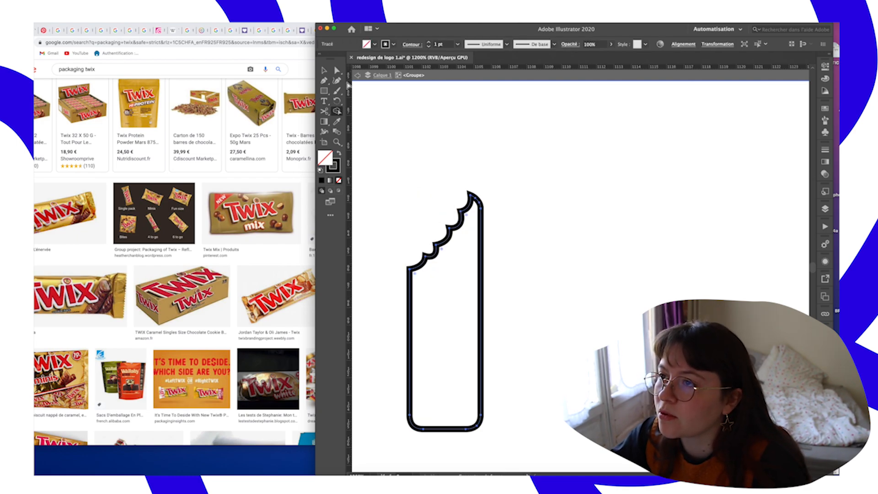
key(v)
click(447, 108)
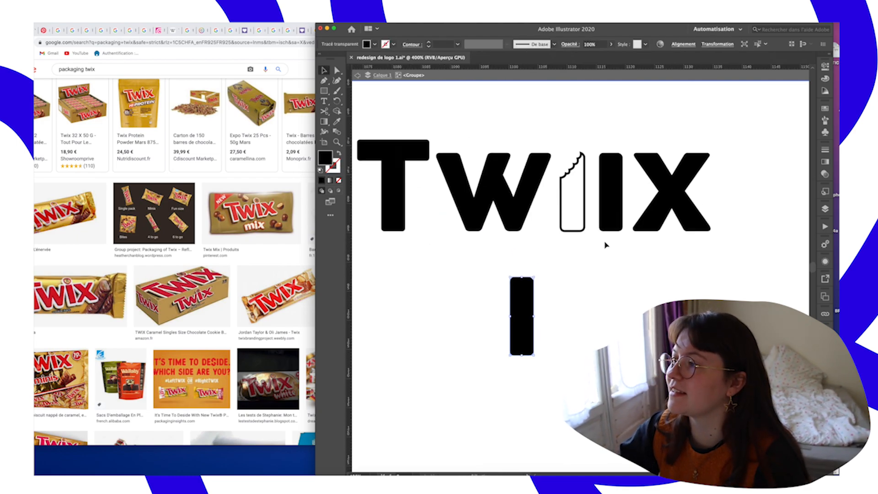
scroll(571, 229, right, 3)
click(523, 203)
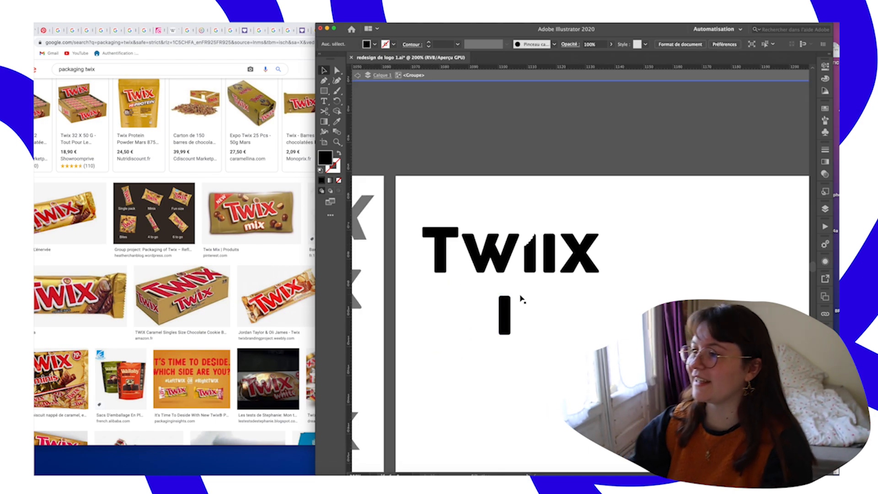
- Position the tilted bitten-off piece just above the bite in the first i
scroll(521, 299, right, 1)
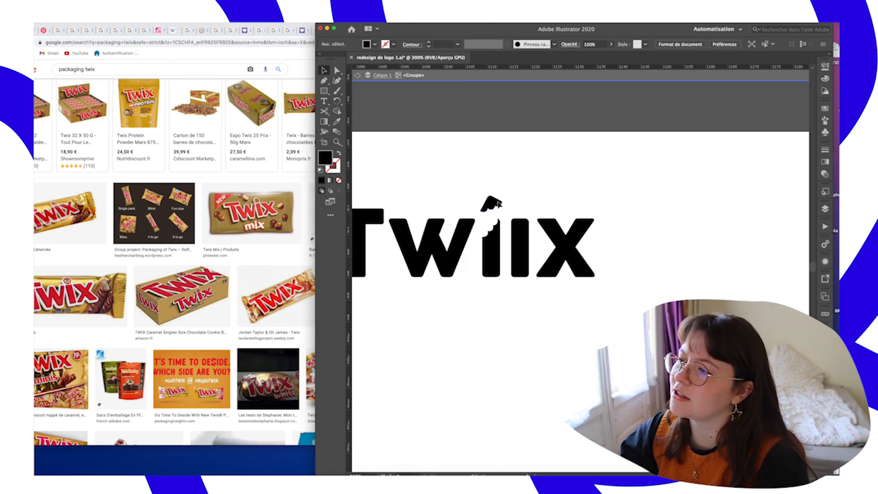
drag(498, 203, 508, 195)
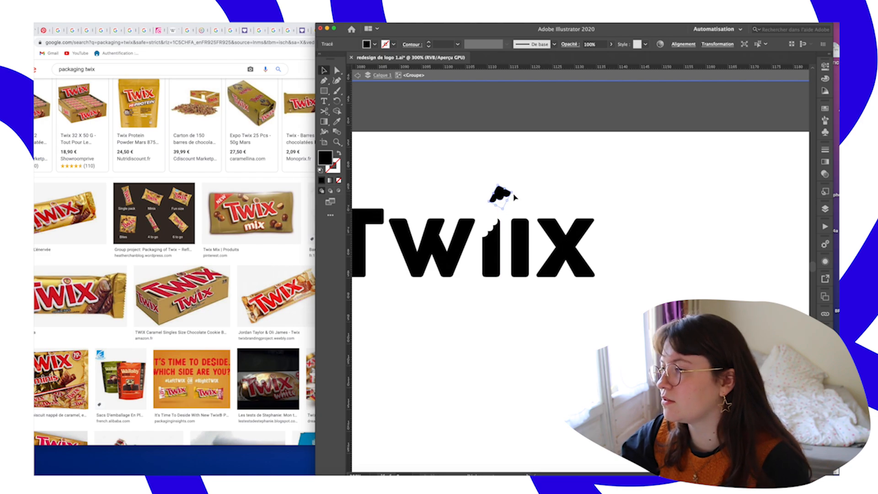
click(533, 197)
key(super+minus)
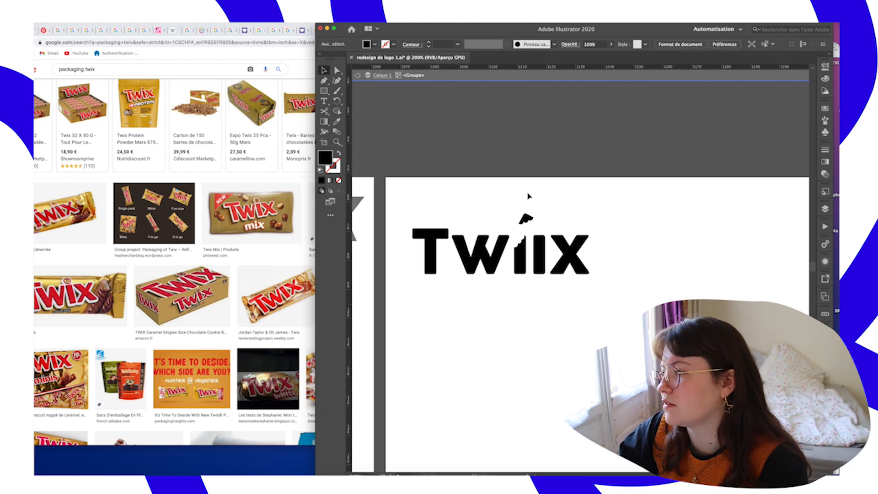
drag(530, 219, 525, 232)
click(546, 221)
drag(526, 231, 527, 228)
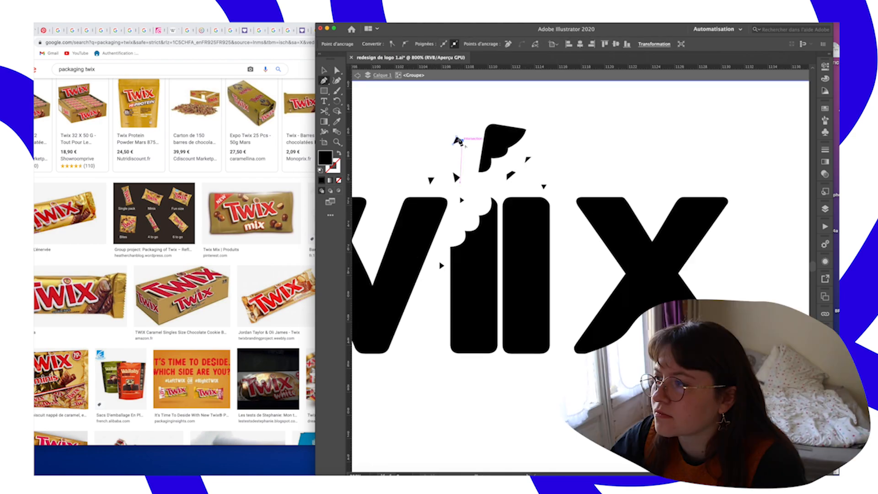
- Finish drawing the triangular crumbs and move several of them closer to the bite and the broken-off piece
click(324, 71)
click(427, 119)
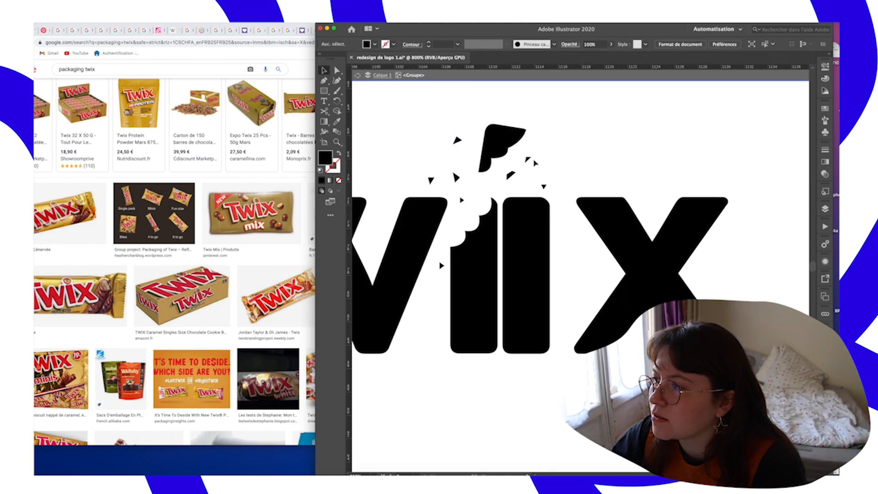
drag(529, 160, 520, 144)
click(530, 155)
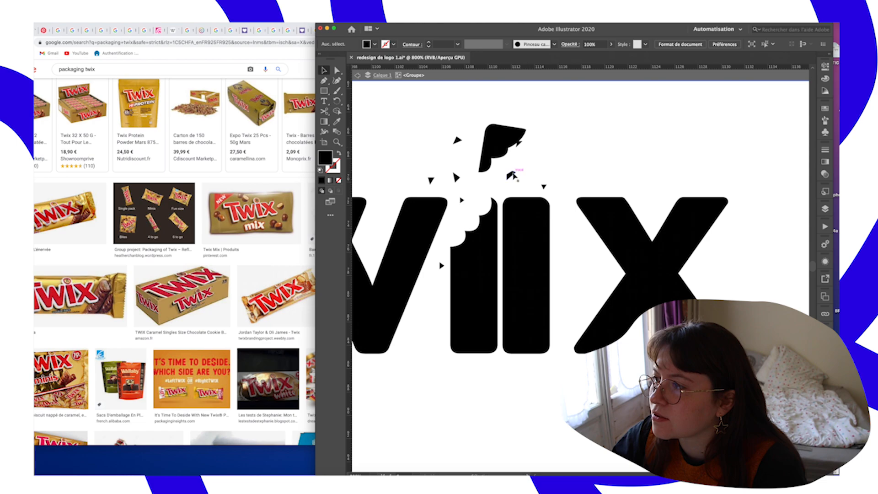
drag(512, 176, 503, 162)
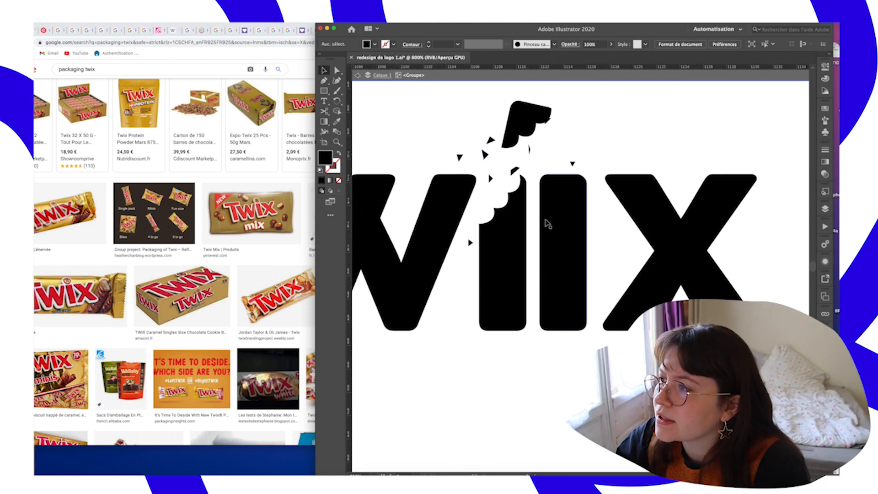
drag(486, 154, 486, 204)
drag(487, 118, 502, 194)
click(509, 168)
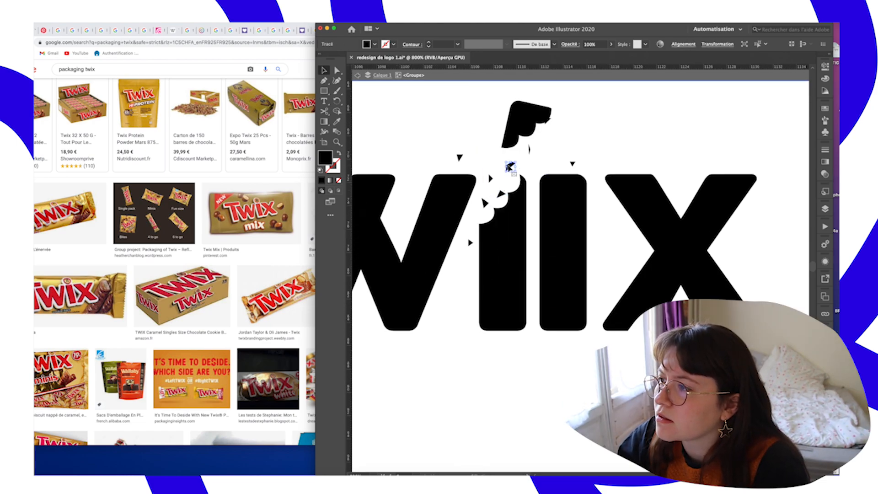
- Scatter the remaining crumbs evenly on both sides of the gap and fine-tune the ones along the bitten edge
drag(460, 158, 482, 166)
mouse_move(530, 149)
mouse_down()
mouse_move(514, 116)
mouse_move(546, 140)
mouse_move(538, 137)
mouse_up()
drag(574, 164, 544, 157)
drag(514, 116, 514, 118)
drag(482, 166, 465, 146)
drag(486, 203, 488, 199)
drag(511, 165, 509, 178)
drag(490, 179, 489, 169)
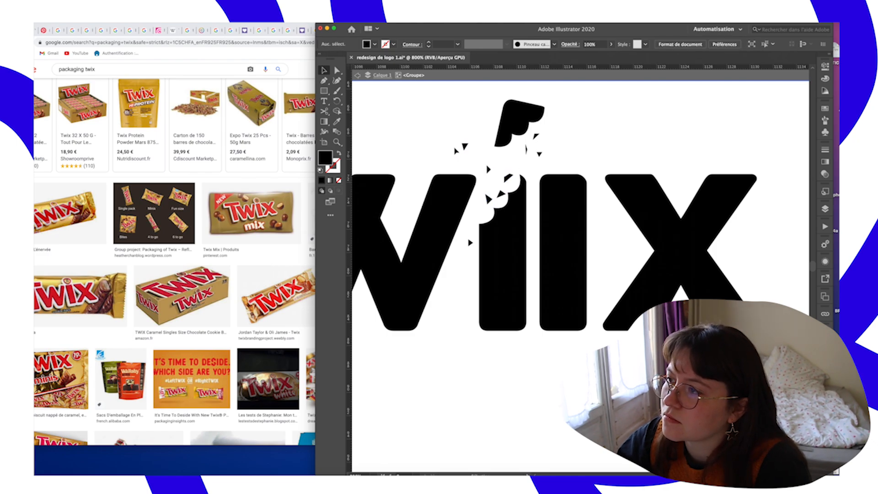
click(465, 146)
- Draw a row of adjoining yellow, red and brown colour-sample squares below the black Twiix wordmark
key(super+minus)
key(super+minus)
key(super+minus)
key(super+minus)
click(622, 217)
key(super+plus)
scroll(621, 217, right, 1)
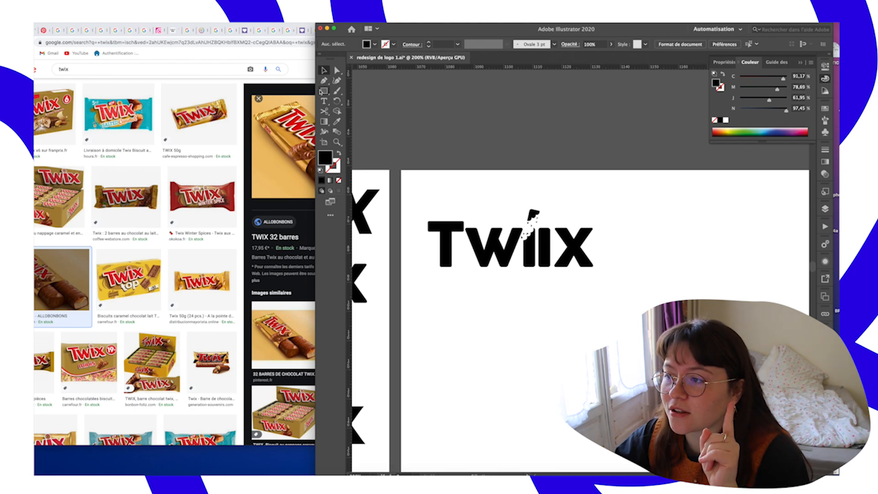
click(323, 91)
drag(413, 298, 581, 271)
key(v)
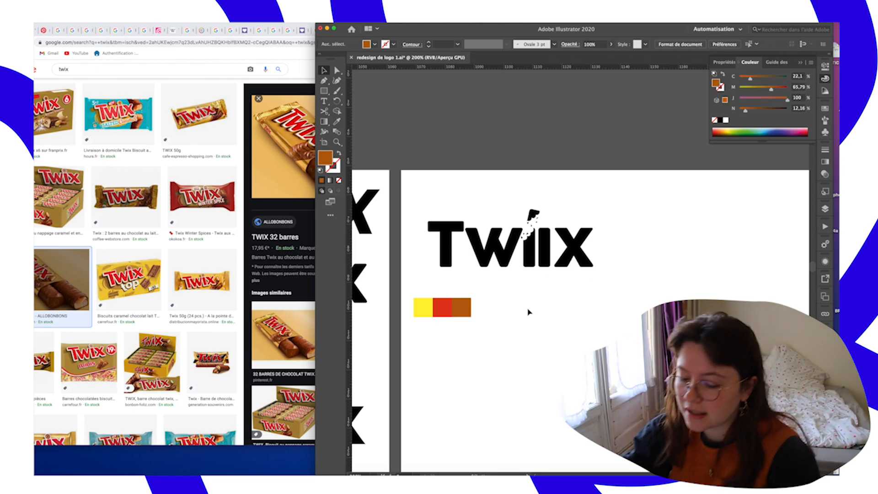
- Select the red sample square below the black Twiix wordmark and add its colour as a new swatch
key(super+minus)
scroll(528, 312, right, 2)
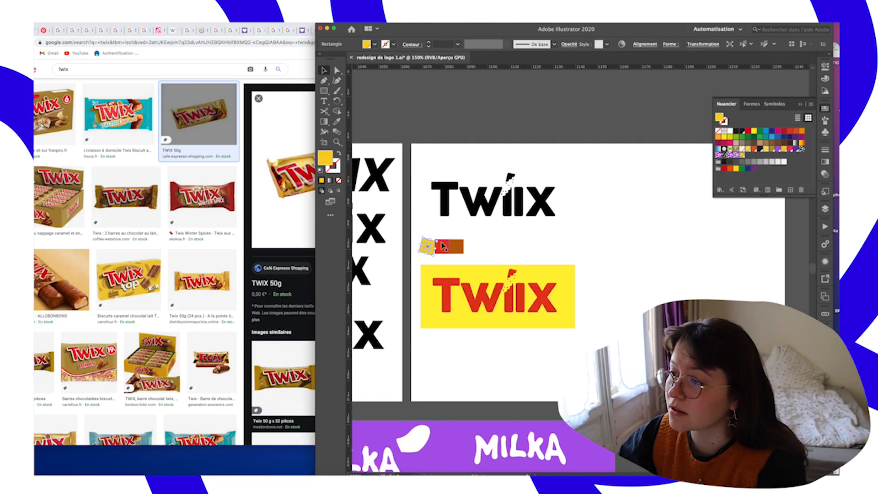
click(443, 247)
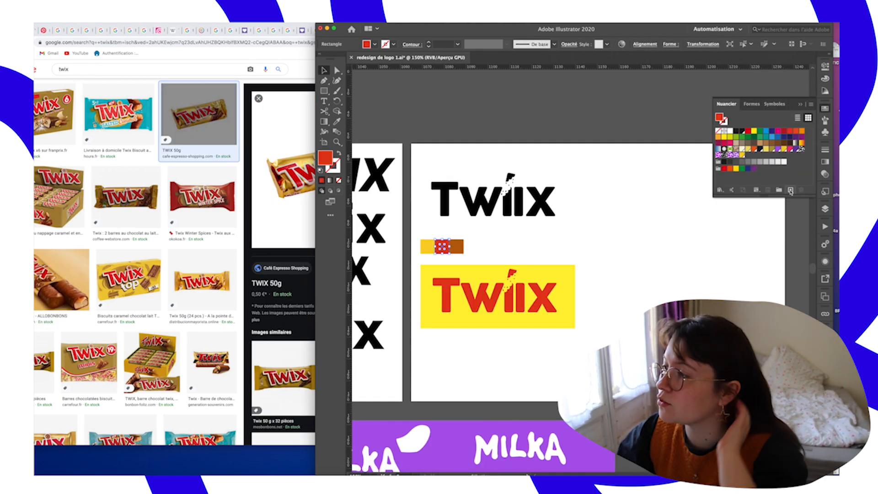
click(791, 191)
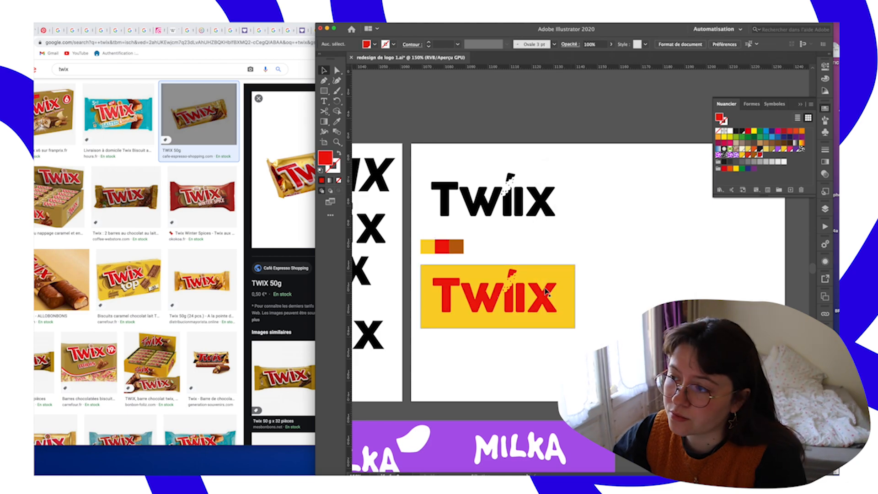
- Give the red Twiix wordmark on the yellow rectangle a 1 pt pale cream stroke
click(522, 300)
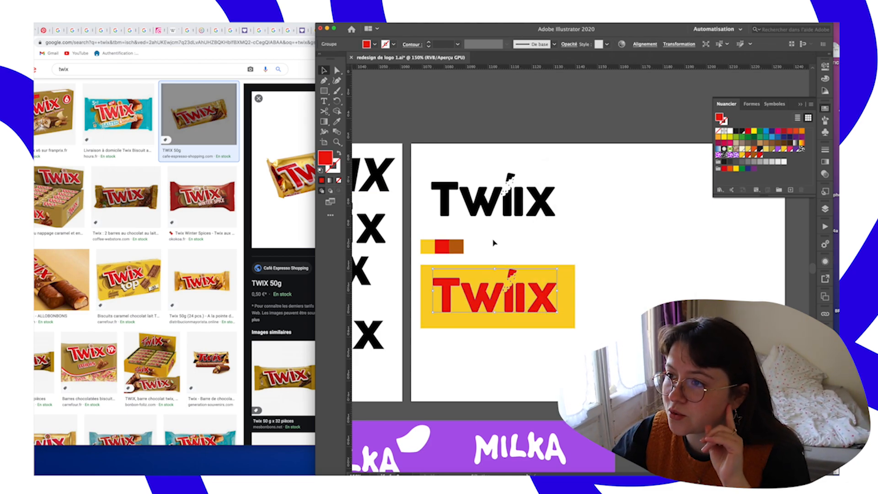
click(336, 170)
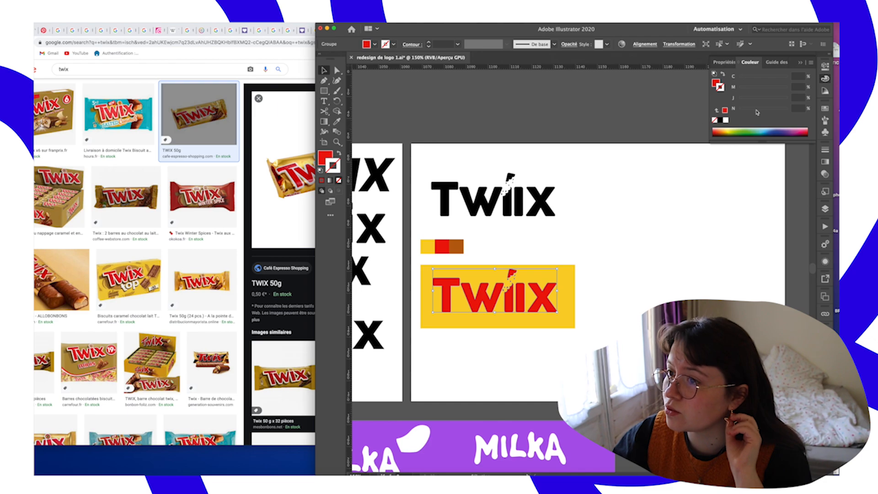
double_click(337, 167)
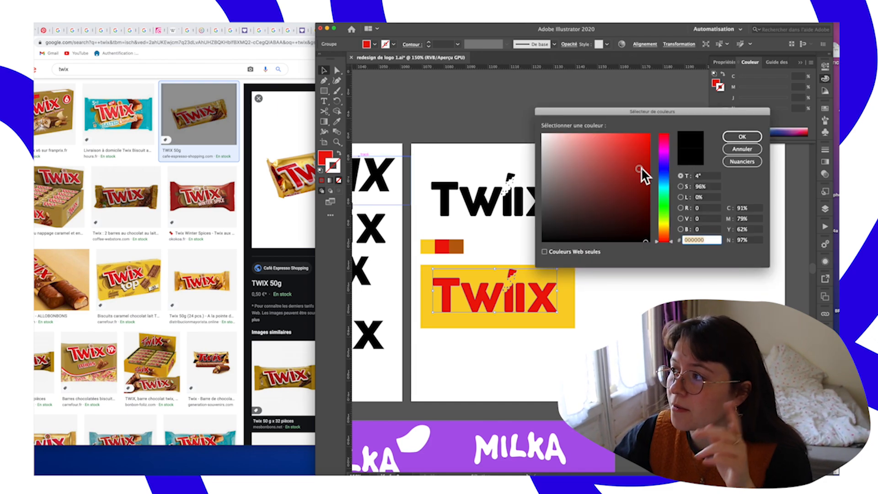
click(666, 229)
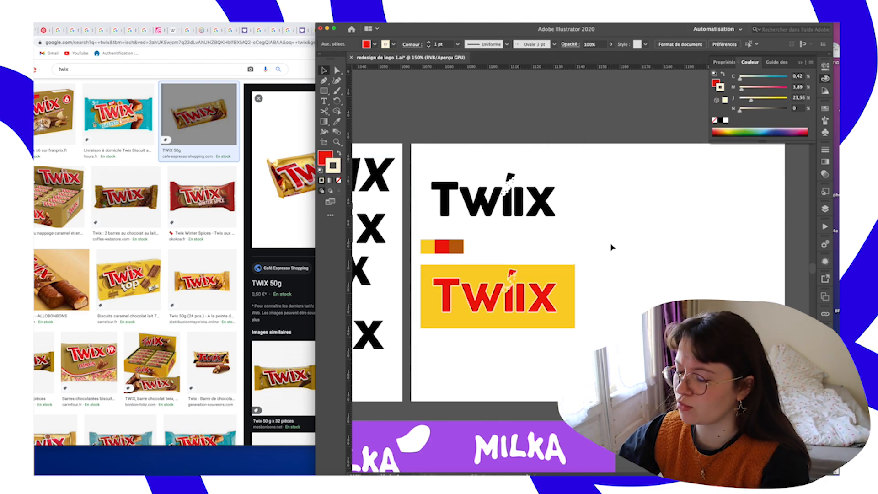
- Place an offset black copy of the Twiix wordmark behind the red one as a shadow and slant the logo
key(super+plus)
click(625, 297)
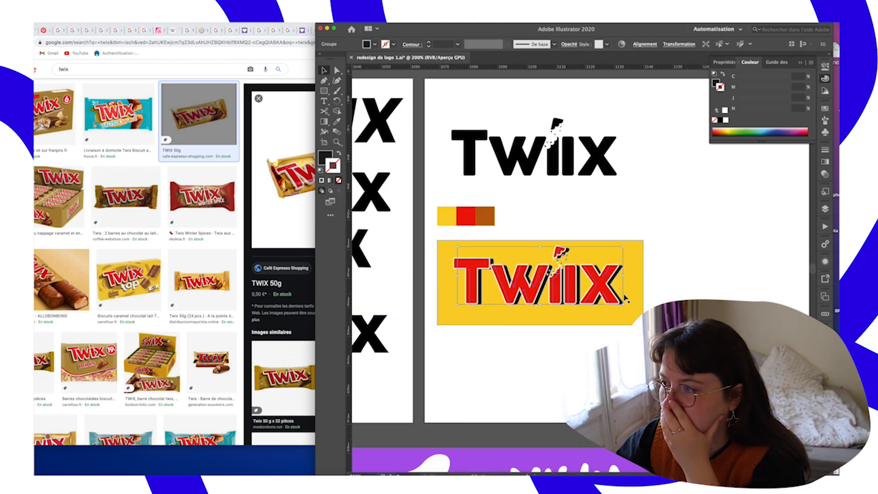
click(595, 222)
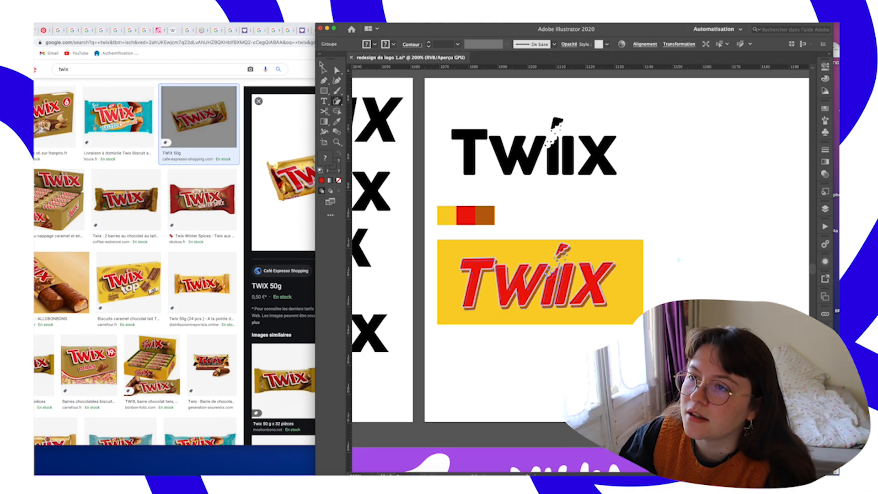
key(v)
click(691, 223)
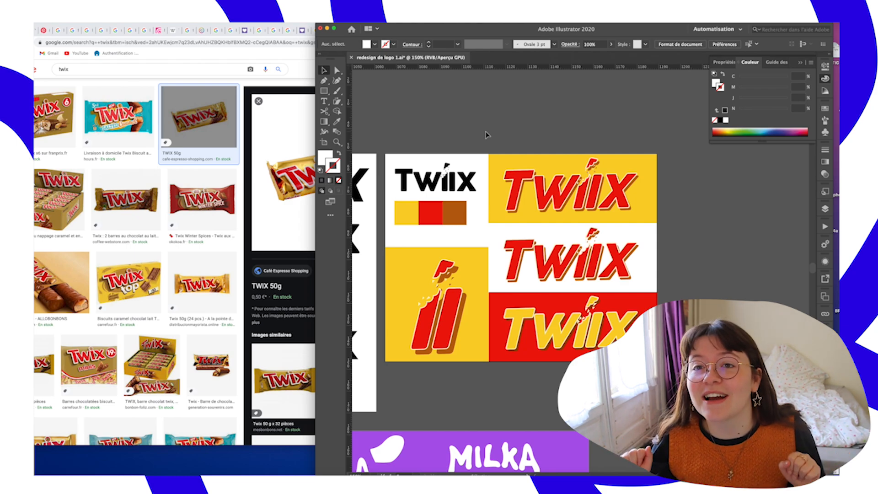
- Switch to the browser and show the image results for smarties packaging
scroll(259, 160, down, 2)
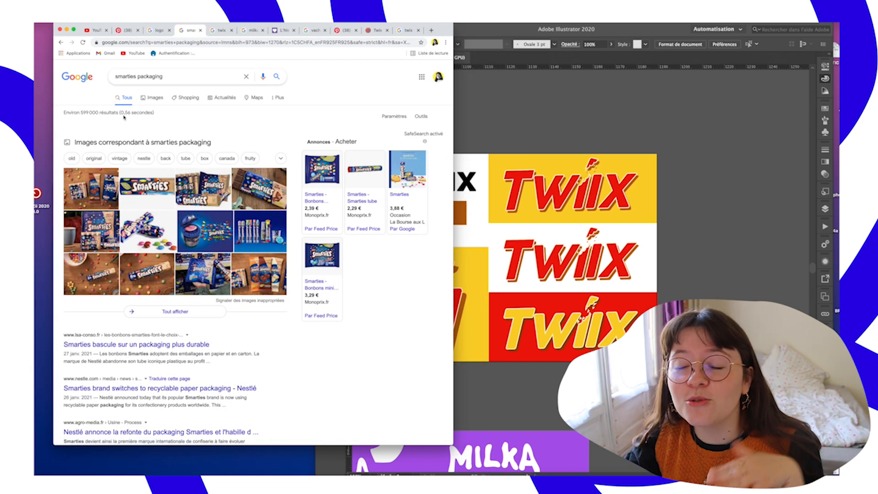
click(147, 99)
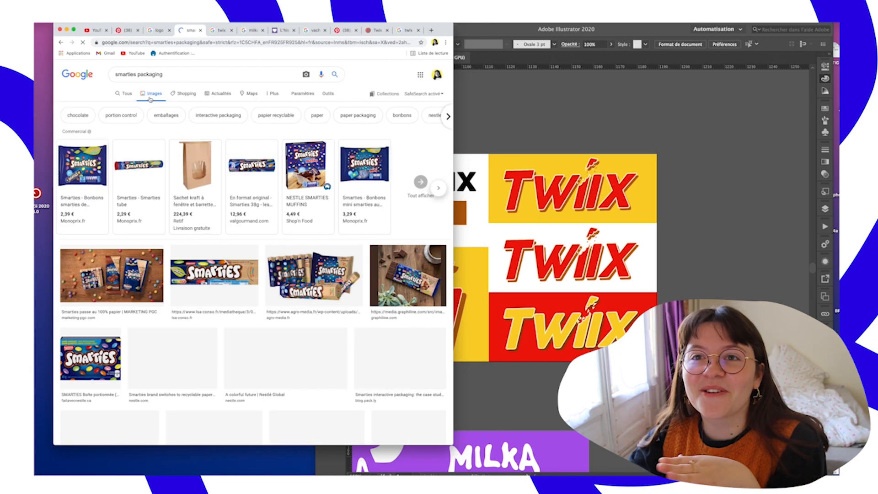
click(541, 100)
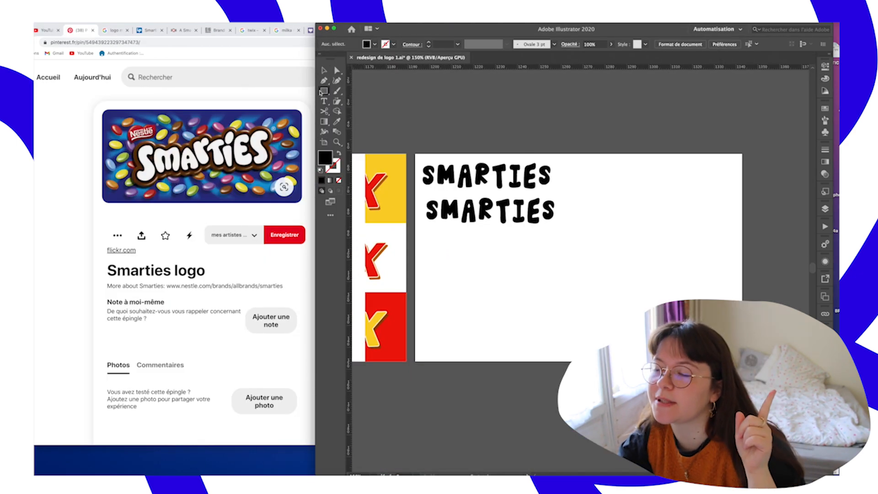
- Draw a small black ellipse beside the two SMARTIES wordmarks and scatter four copies of it around the artboard
drag(320, 91, 366, 101)
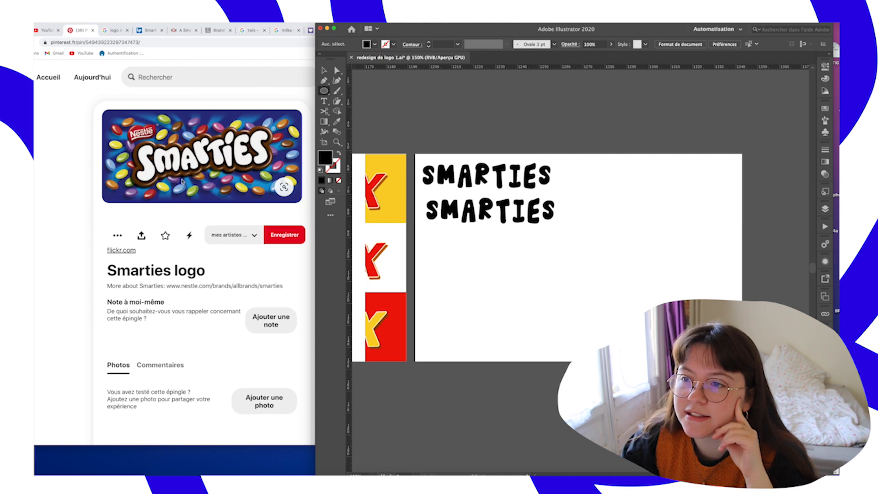
drag(594, 209, 622, 231)
key(v)
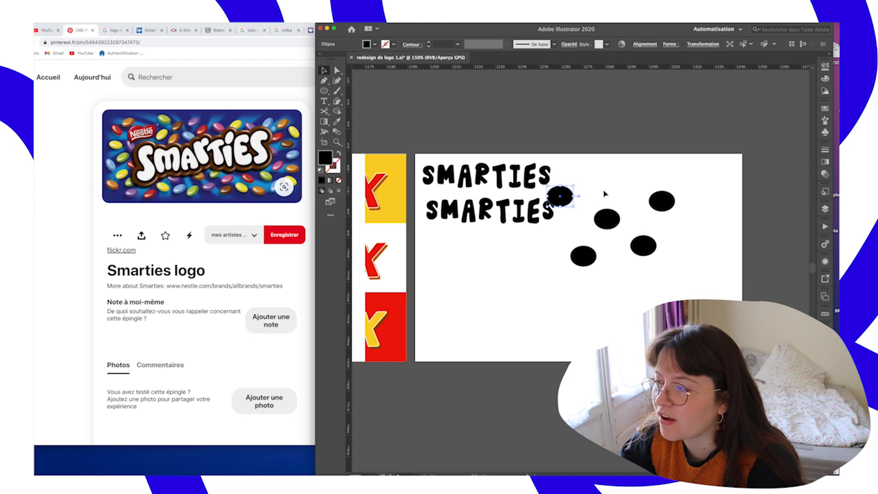
click(605, 194)
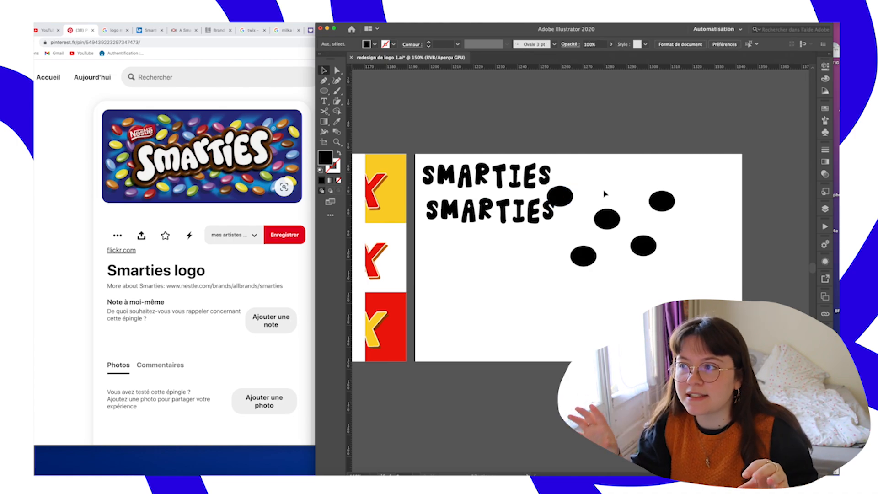
- Try the lower SMARTIES wordmark on top of the scattered black ellipses
drag(545, 216, 693, 231)
click(691, 230)
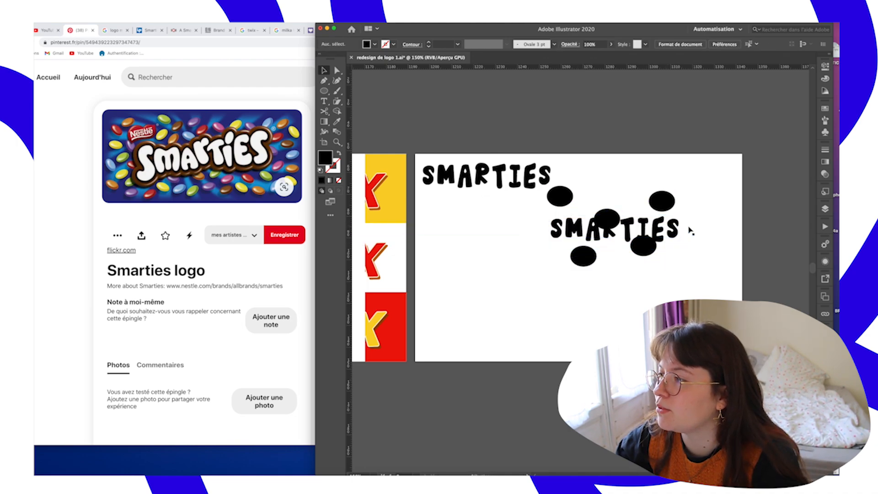
click(655, 209)
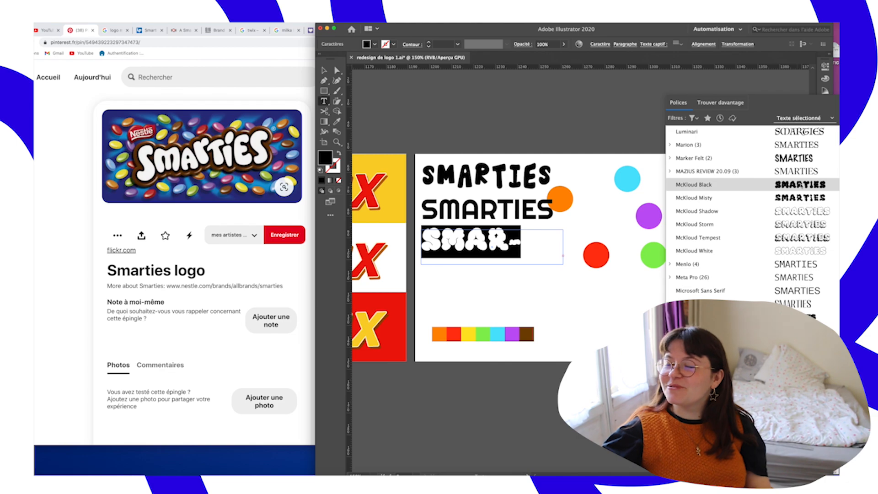
- Delete the upper hand-drawn-style SMARTIES text and convert the remaining geometric SMARTIES text to outlines
scroll(801, 185, up, 5)
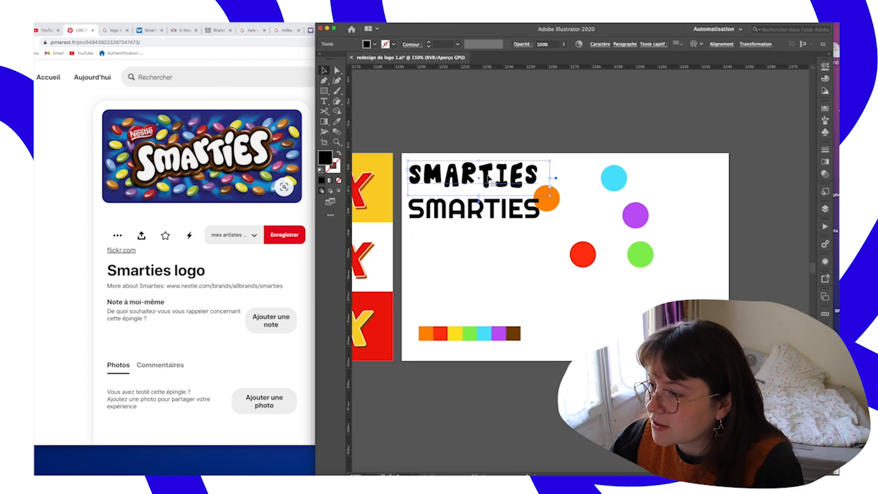
click(490, 179)
key(Delete)
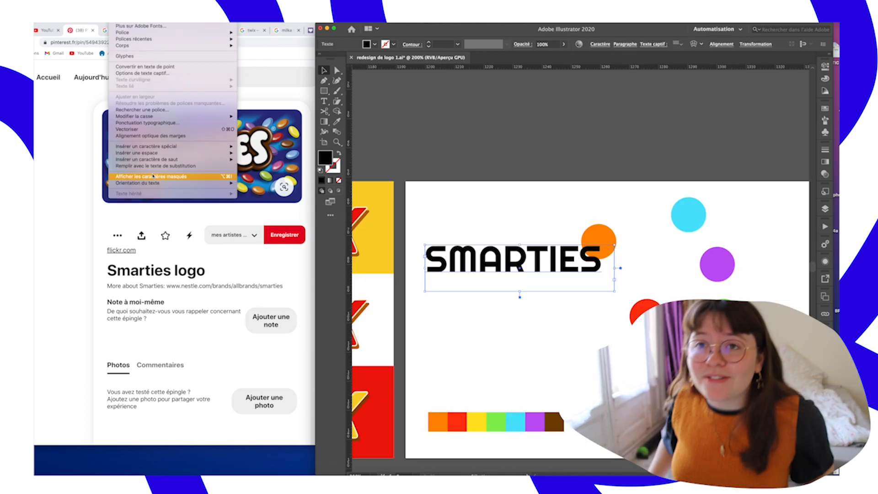
click(138, 130)
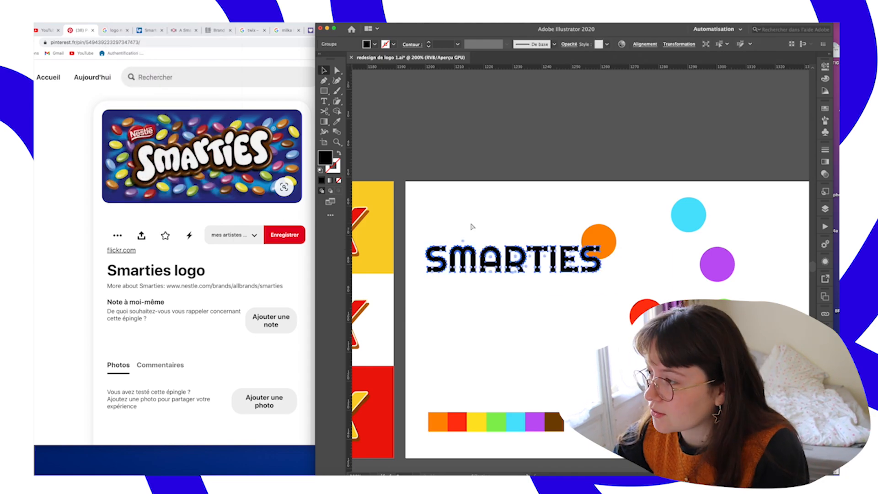
- Pull the lower end of the final S below the baseline and stretch it back under SMARTIES as a long underline
scroll(511, 249, up, 2)
click(512, 222)
double_click(673, 270)
key(a)
click(692, 301)
click(651, 294)
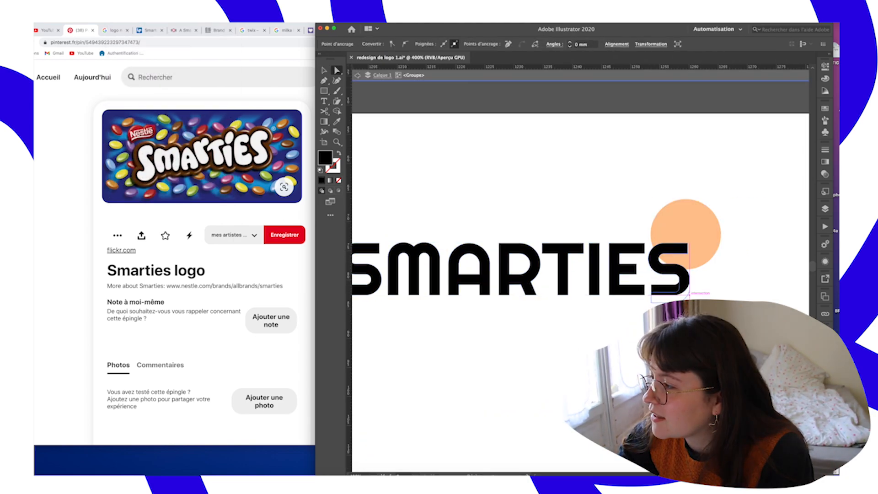
click(641, 304)
click(652, 295)
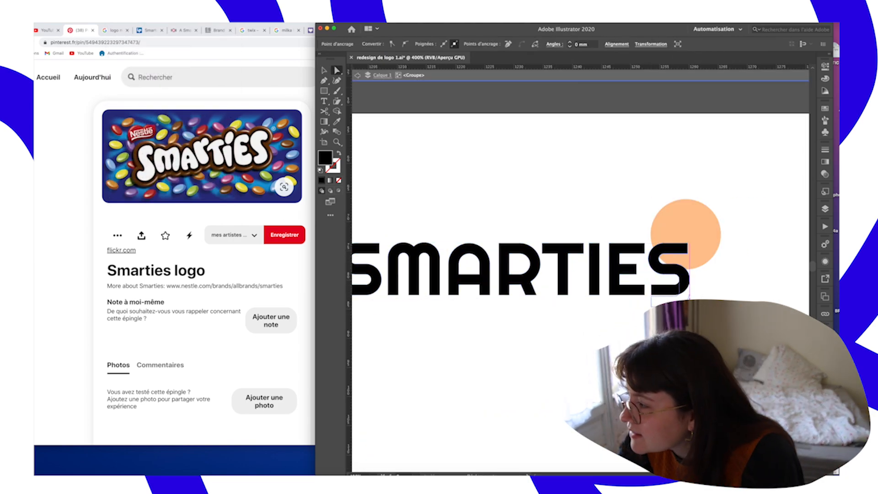
click(669, 314)
scroll(664, 268, down, 1)
drag(655, 293, 439, 294)
click(524, 315)
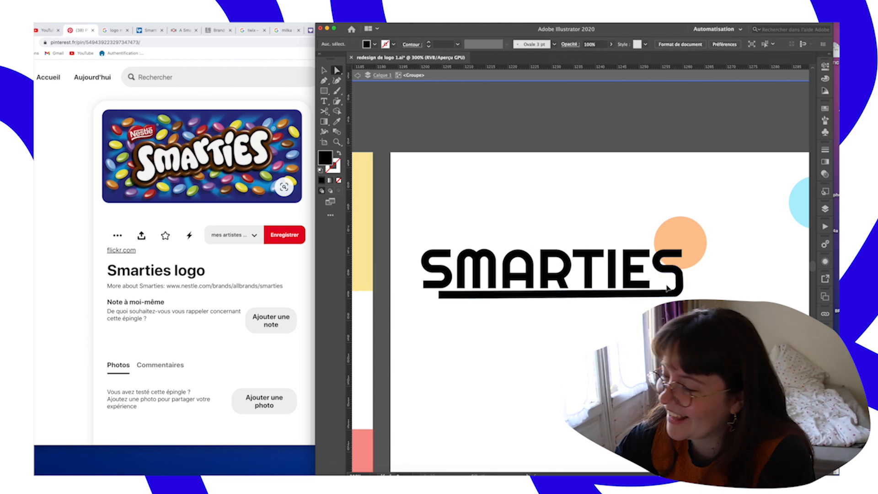
- Adjust the anchor points where the final S turns into the underline and leave the group isolation
scroll(668, 288, down, 2)
click(639, 290)
scroll(639, 290, up, 4)
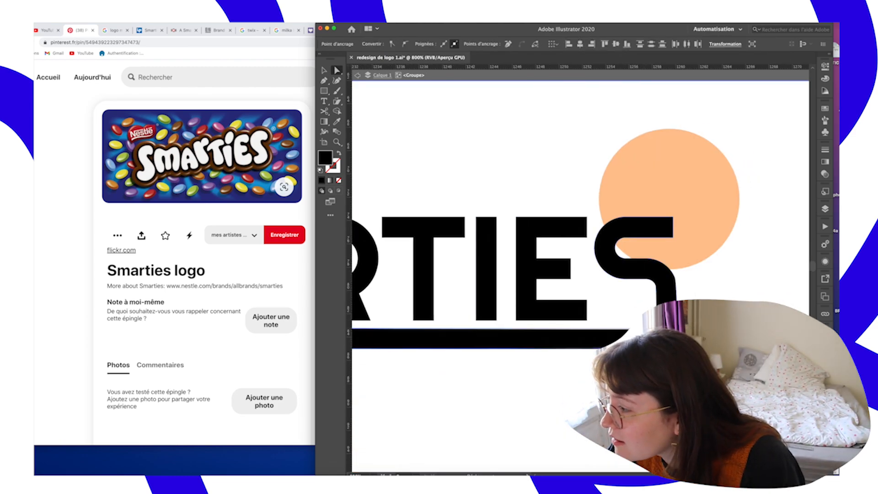
click(640, 380)
key(super+minus)
key(super+minus)
key(super+minus)
key(super+minus)
double_click(529, 316)
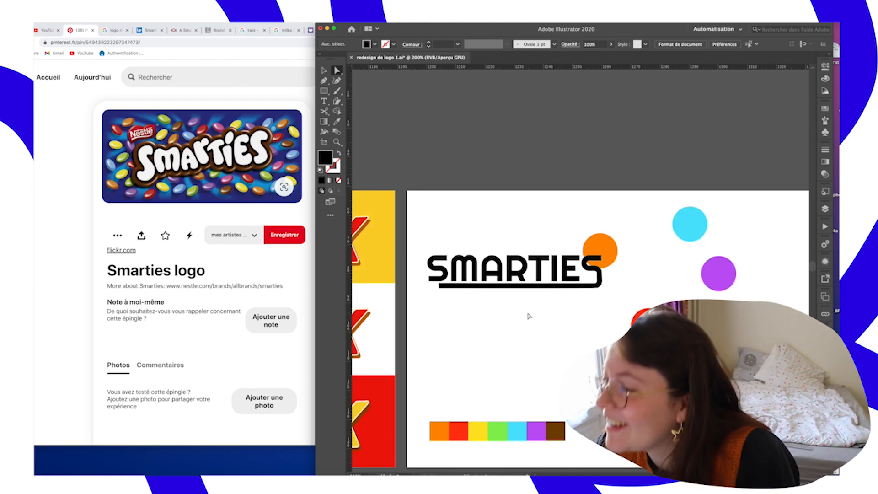
- Adjust the underline's starting end and round the corners where the final S curves into the underline
click(440, 288)
drag(443, 288, 465, 288)
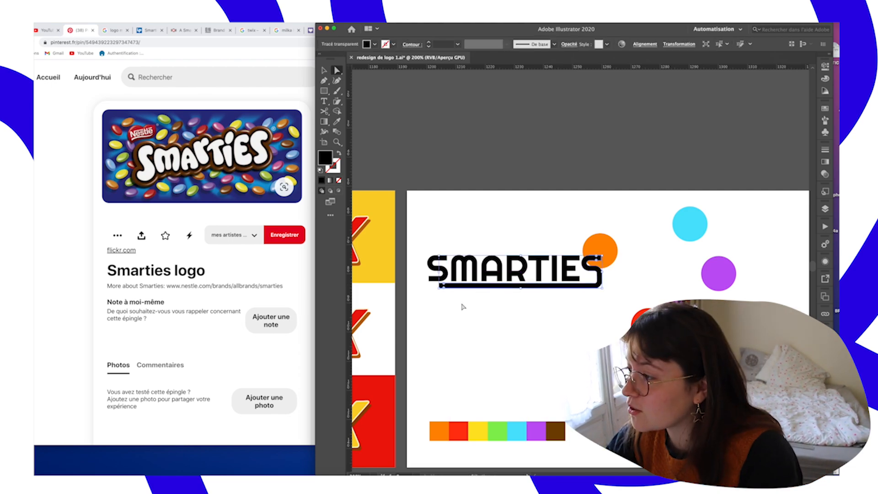
click(463, 307)
scroll(596, 279, up, 5)
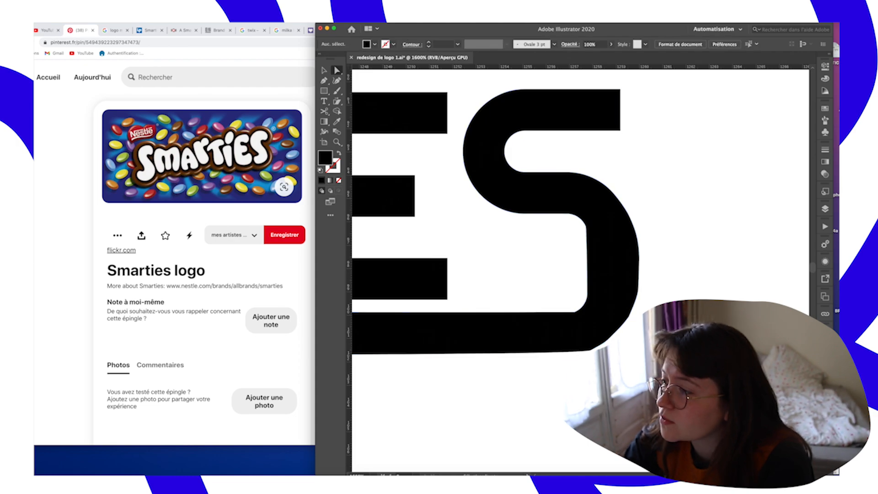
click(597, 285)
scroll(621, 293, up, 3)
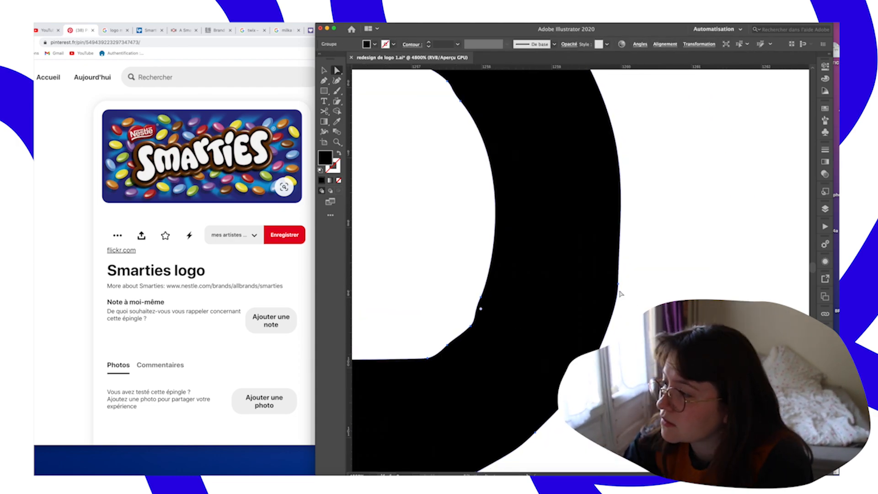
click(621, 294)
scroll(465, 282, down, 4)
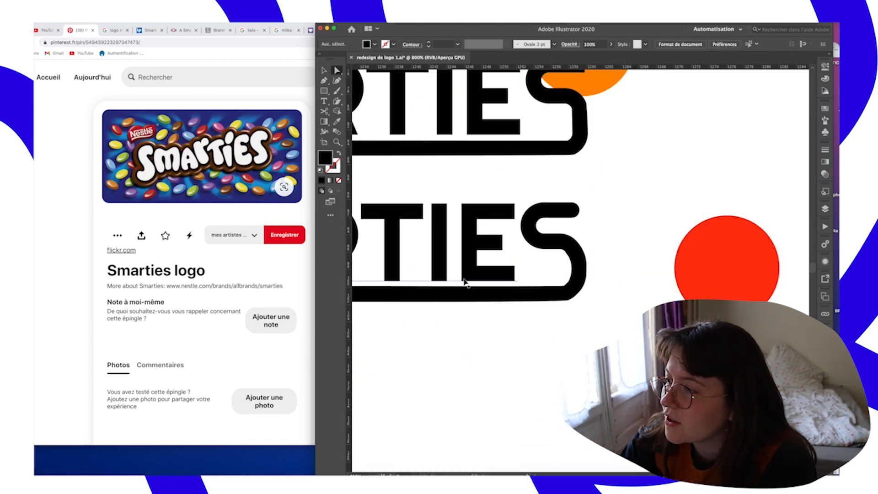
scroll(464, 282, up, 2)
scroll(500, 247, down, 6)
scroll(481, 240, down, 2)
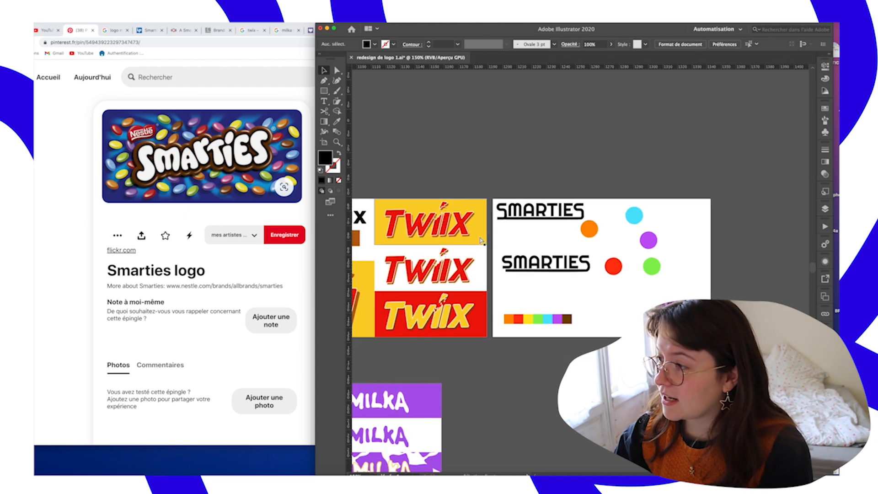
scroll(481, 240, up, 2)
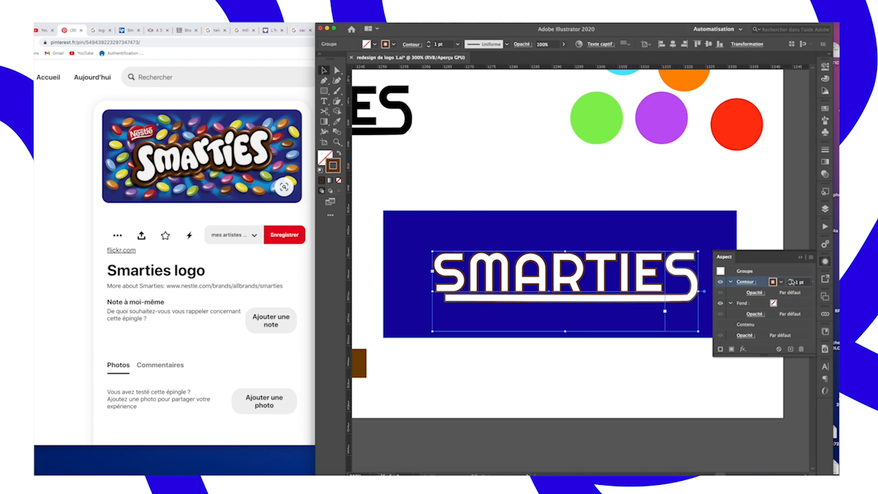
- Undo the brown stroke added through the group's appearance to the SMARTIES wordmark on the blue rectangle
key(super+z)
key(super+z)
click(97, 23)
click(112, 98)
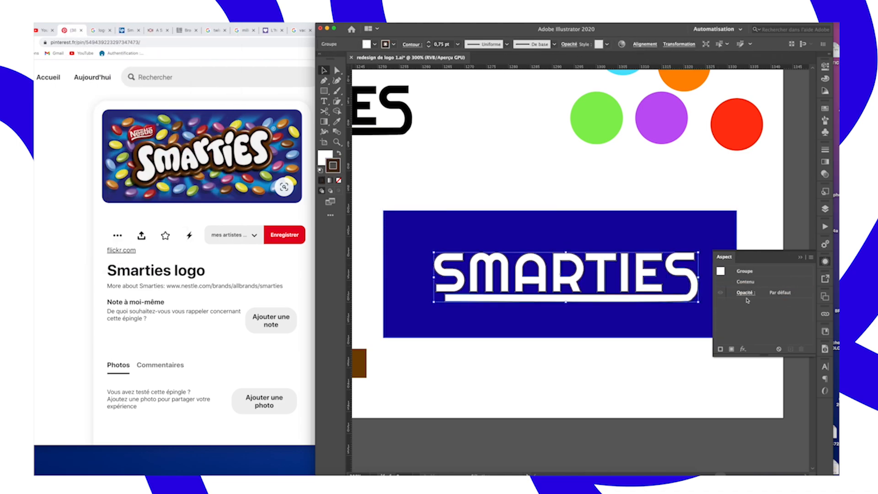
drag(540, 281, 555, 275)
key(super+z)
click(393, 44)
click(350, 78)
key(super+z)
- Add a thick orange-brown outline behind the white SMARTIES wordmark and send the blue rectangle to the back
click(462, 263)
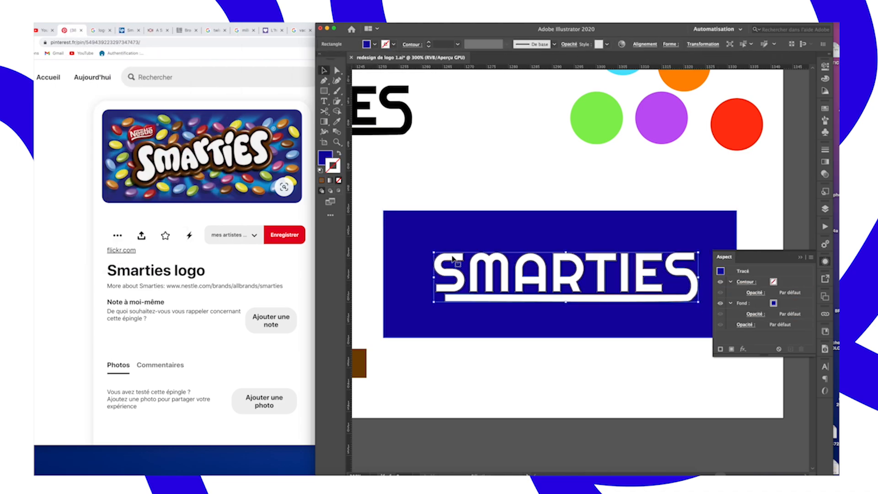
mouse_move(458, 274)
mouse_down()
mouse_move(456, 315)
mouse_move(462, 258)
mouse_up()
double_click(333, 166)
click(757, 121)
right_click(462, 258)
click(575, 369)
right_click(414, 271)
click(525, 384)
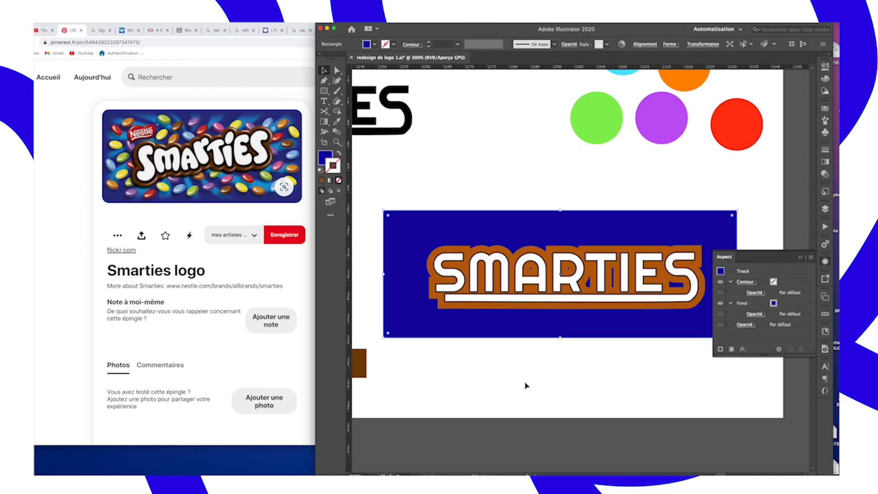
- Try to shift the outlined SMARTIES wordmark slightly on the blue rectangle
click(476, 274)
click(826, 209)
drag(476, 297, 469, 300)
key(super+z)
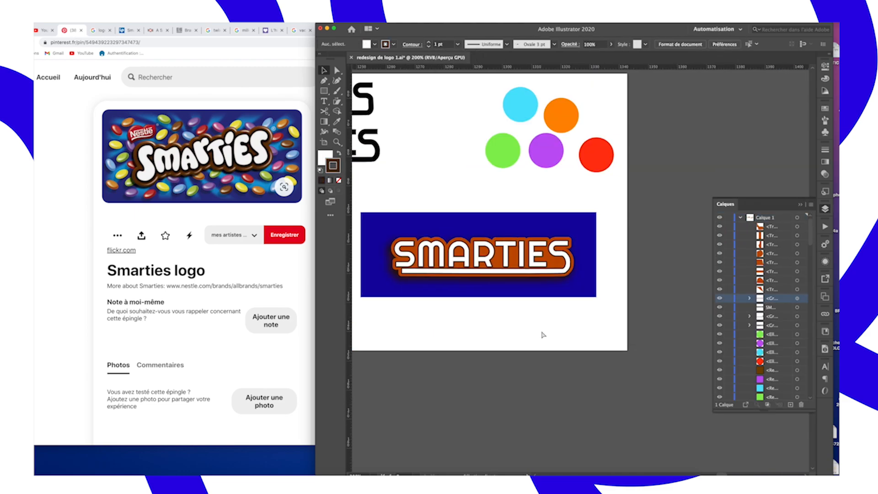
- Draw a curved white highlight without a stroke on the orange outline around the upper corner of the first S
scroll(502, 298, up, 5)
scroll(502, 297, left, 10)
key(p)
click(417, 257)
drag(442, 232, 459, 237)
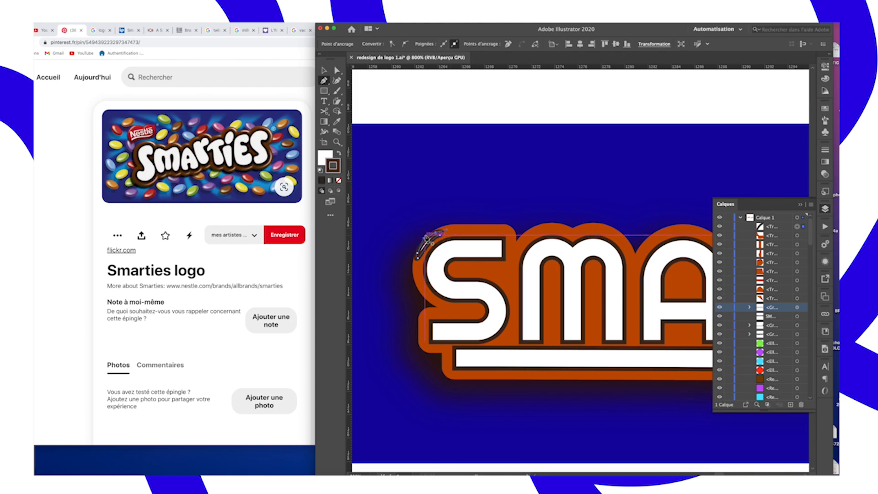
click(338, 180)
- Draw further highlight shapes along the upper edge of the orange outline, working towards the final S
scroll(472, 281, right, 2)
click(482, 230)
scroll(520, 219, right, 1)
click(513, 220)
scroll(521, 229, right, 5)
click(481, 243)
mouse_move(533, 213)
mouse_down()
mouse_move(542, 215)
mouse_move(512, 217)
mouse_up()
scroll(525, 218, right, 3)
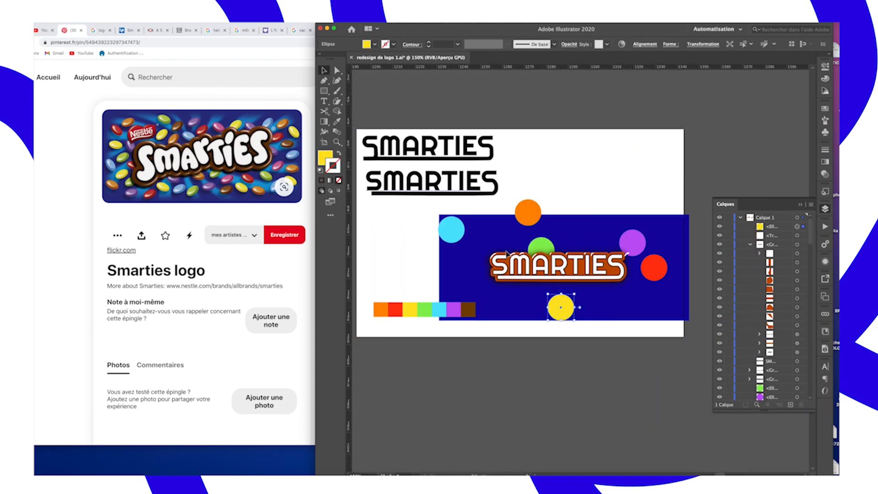
- Duplicate the candy circles and scatter cyan, red, purple, brown, orange and yellow copies around the wordmark and edges of the blue rectangle
drag(444, 234, 651, 229)
right_click(590, 238)
right_click(643, 216)
click(753, 359)
drag(655, 268, 500, 288)
drag(651, 229, 481, 256)
drag(619, 298, 486, 212)
drag(528, 213, 680, 310)
drag(680, 309, 689, 243)
click(409, 310)
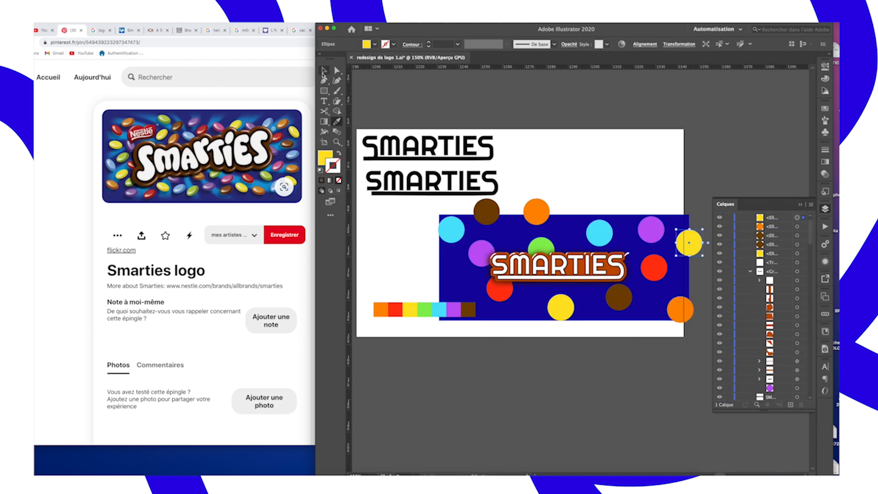
- Add another orange candy circle at the lower-left corner of the blue rectangle
key(super+minus)
drag(515, 300, 639, 188)
click(462, 117)
key(super+plus)
key(super+plus)
key(super+plus)
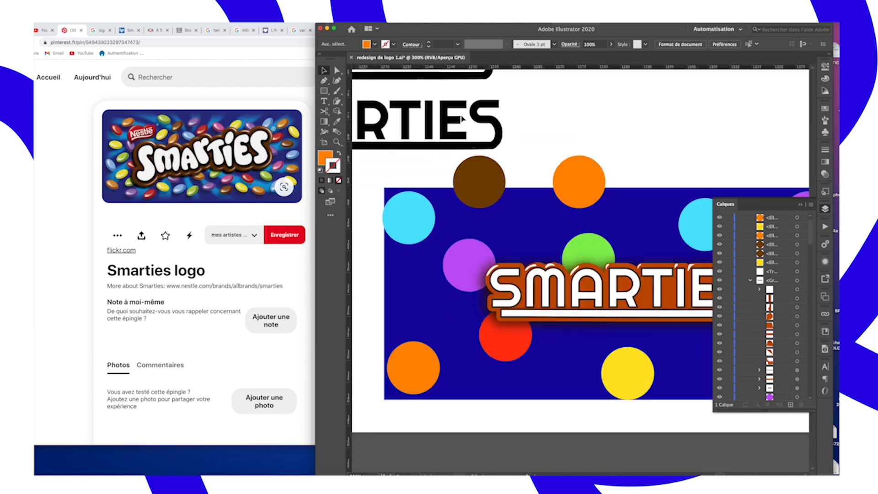
key(super+minus)
key(super+minus)
key(super+minus)
- Tilt the SMARTIES wordmark slightly upward to the right within the grouped candy design beside the artboard
double_click(462, 215)
click(581, 213)
click(462, 214)
drag(509, 203, 517, 200)
click(595, 202)
scroll(595, 203, left, 2)
key(super+minus)
key(super+minus)
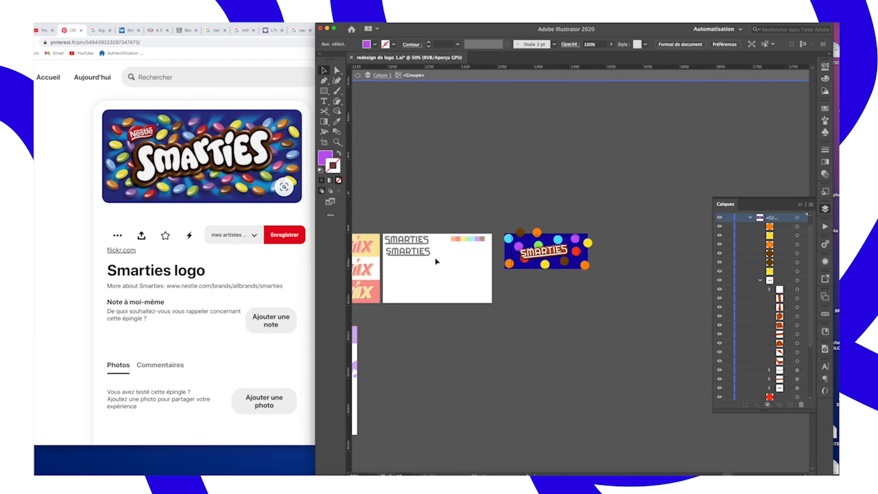
- Copy the SMARTIES candy design to the free area below the artboards and create a new wide artboard around it
double_click(436, 260)
scroll(600, 264, left, 9)
scroll(600, 264, right, 9)
key(super+plus)
key(super+plus)
key(super+minus)
drag(622, 216, 466, 341)
key(shift+o)
drag(441, 291, 651, 394)
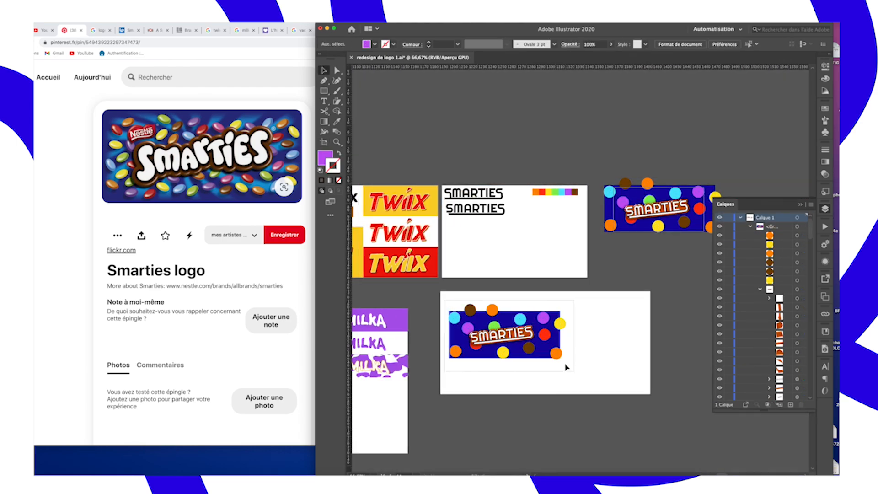
- Crop the candy design to its banner area and place a copy directly beneath with a white background
key(shift+m)
alt+click(555, 340)
key(v)
drag(545, 329, 543, 370)
double_click(540, 371)
click(321, 171)
scroll(540, 361, right, 3)
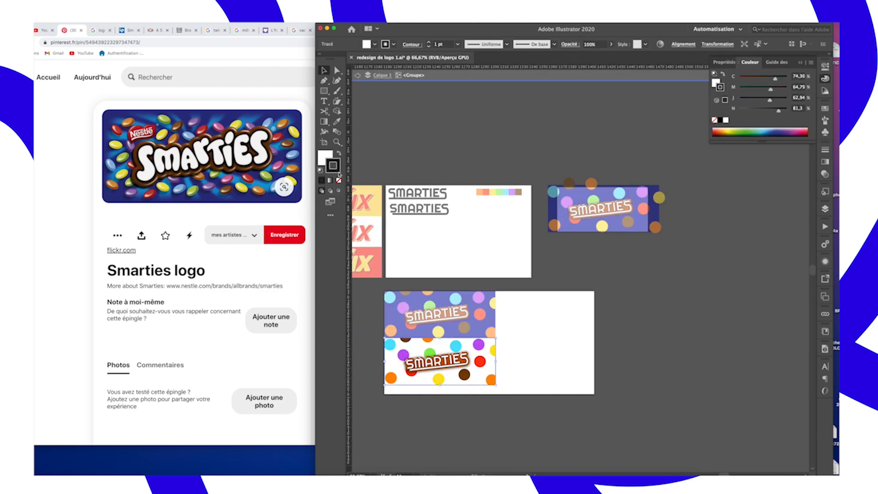
- Place a copy of the outlined SMARTIES wordmark on the empty right half of the new artboard and straighten it to horizontal
click(450, 364)
drag(449, 363, 551, 311)
drag(562, 318, 579, 323)
drag(582, 300, 603, 306)
double_click(615, 313)
scroll(617, 313, left, 2)
double_click(570, 308)
click(570, 309)
key(super+plus)
key(super+plus)
key(super+plus)
click(692, 247)
key(super+minus)
key(super+minus)
key(super+minus)
key(super+minus)
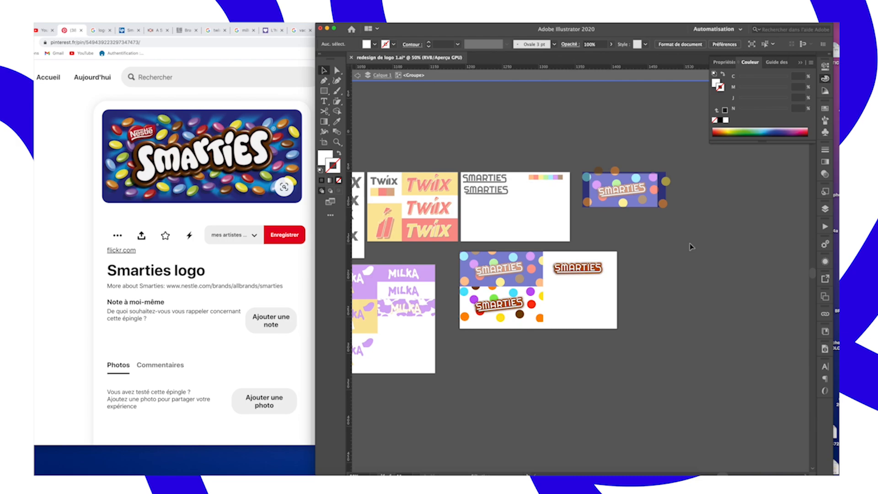
- Shorten the new artboard so its lower edge meets the bottom of the white-background banner
double_click(692, 247)
scroll(650, 256, right, 2)
key(shift+o)
drag(501, 329, 505, 324)
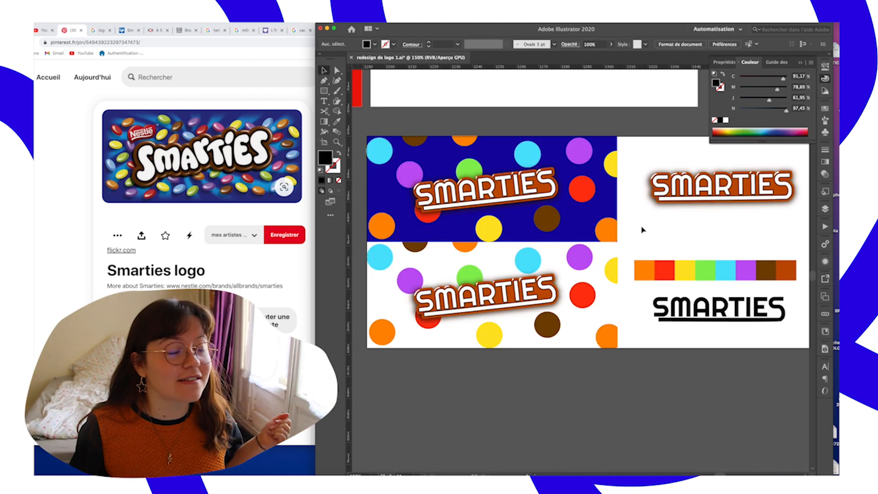
- Look over the finished Smarties, Twiix, Milka and Toblerone logo artboards
scroll(643, 230, up, 2)
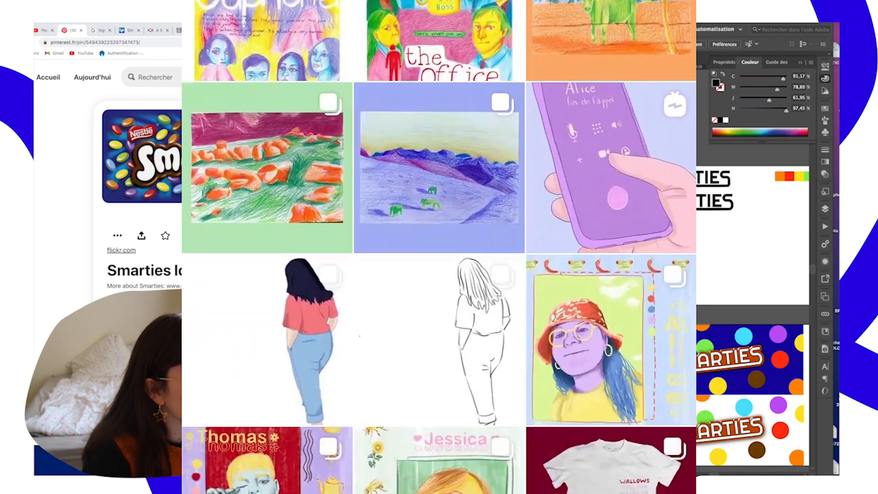
scroll(557, 306, down, 1)
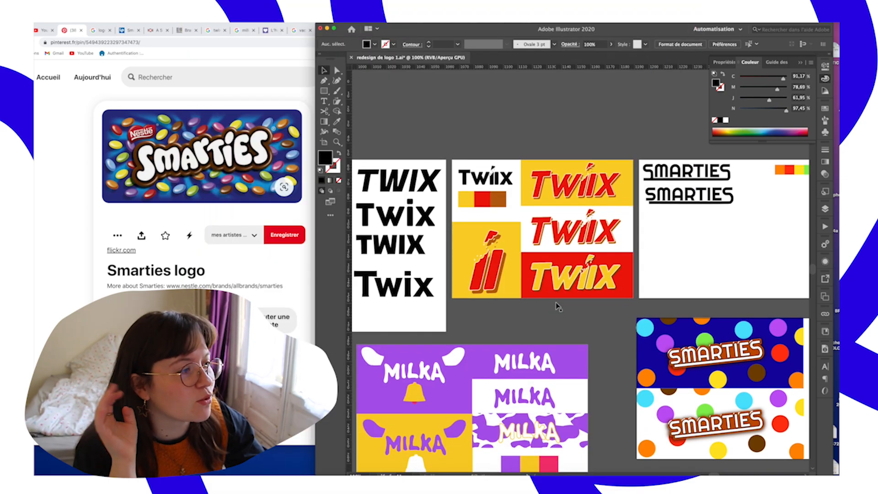
scroll(557, 306, down, 5)
scroll(557, 306, left, 2)
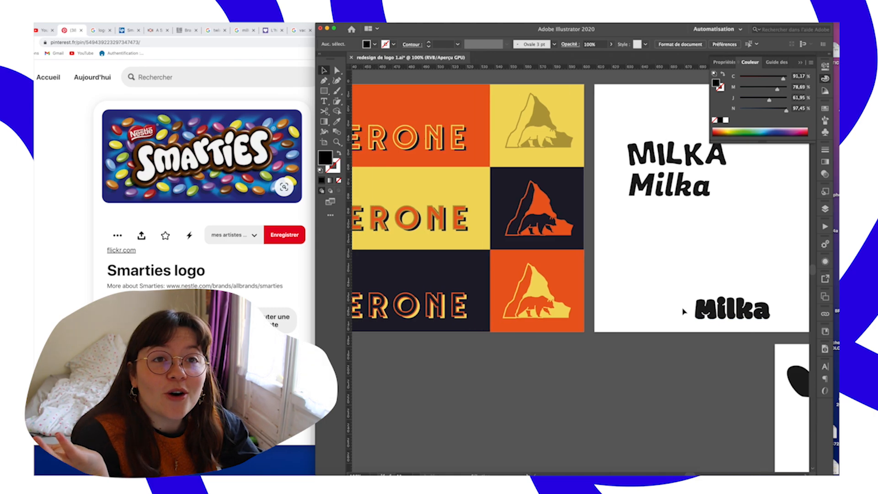
scroll(684, 312, left, 10)
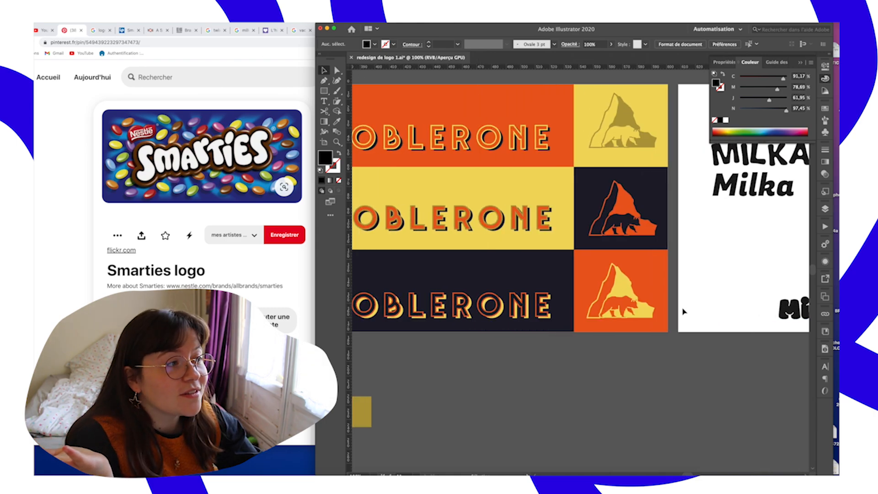
key(super+minus)
scroll(567, 328, up, 1)
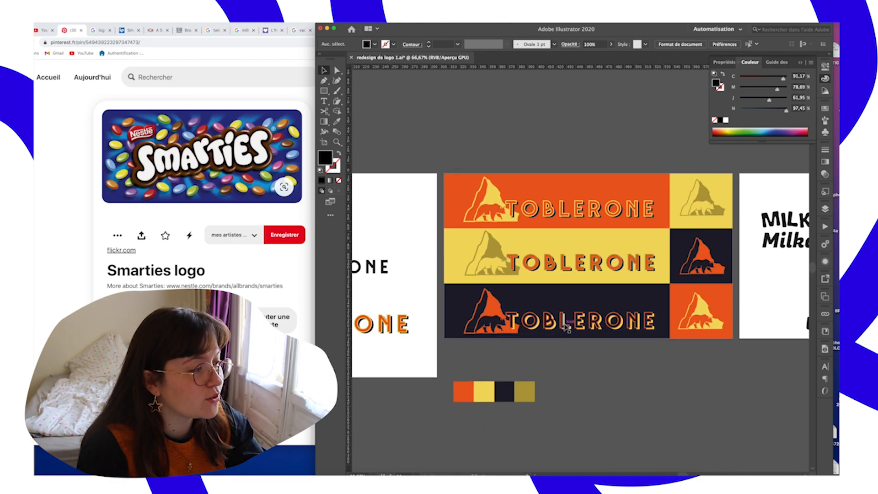
scroll(550, 328, down, 3)
scroll(551, 329, right, 15)
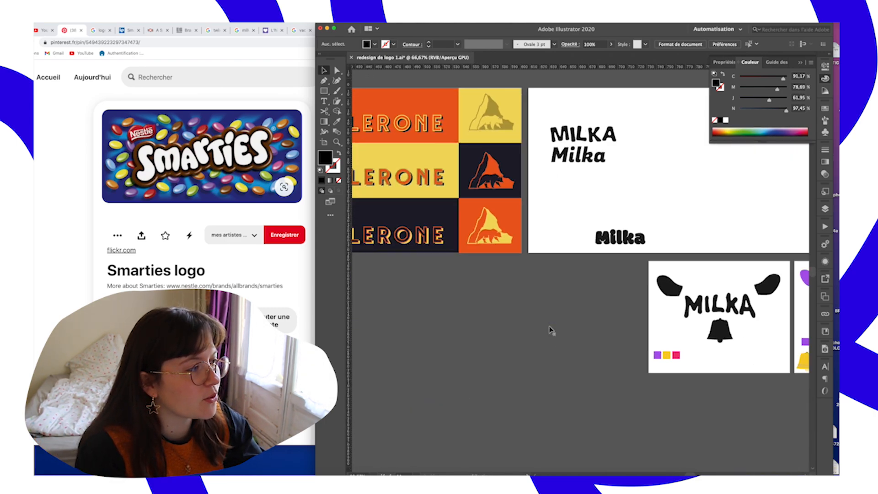
scroll(551, 330, right, 2)
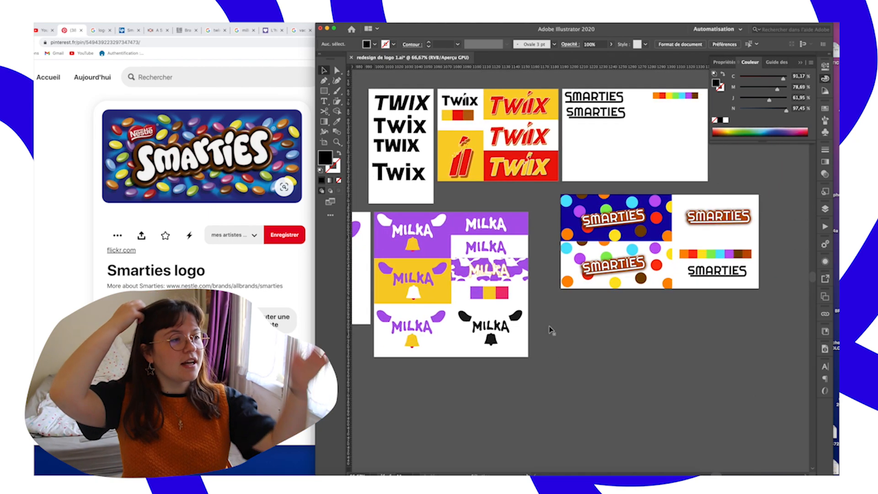